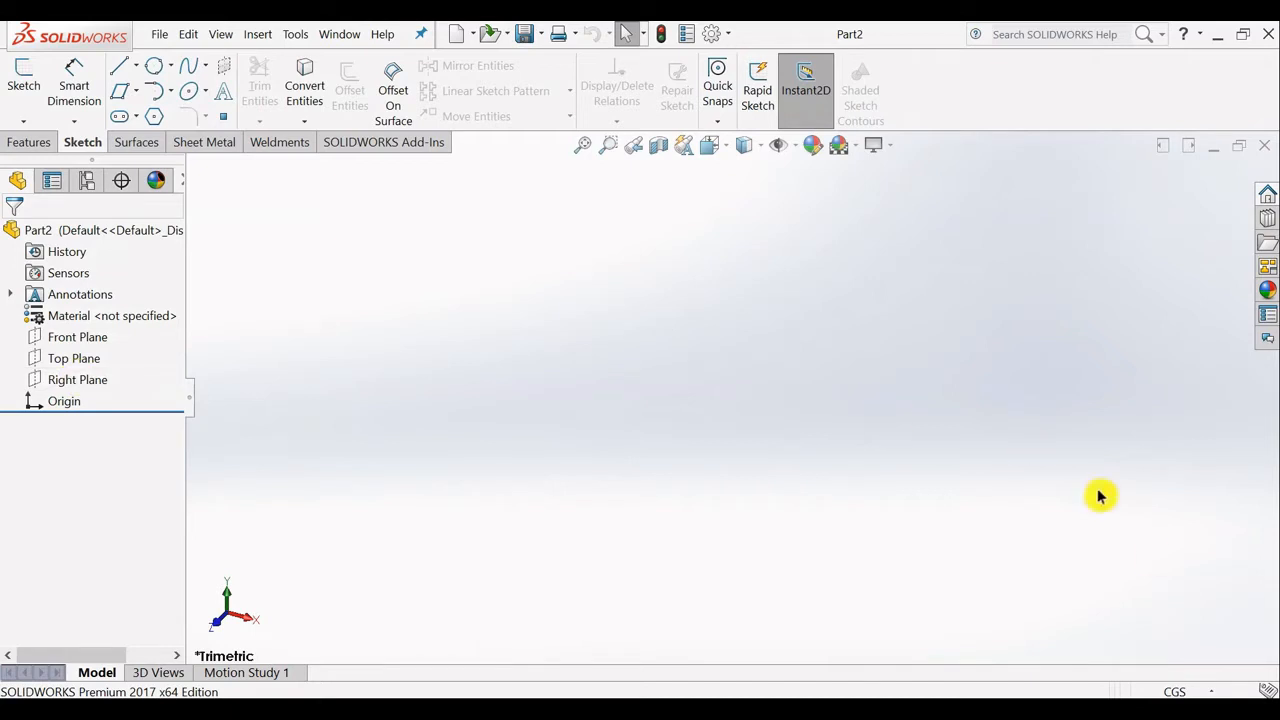
Switch the document units to MMGS (millimeter, gram, second) and start a sketch on the Top Plane
{"action": "left_click", "coordinate": [1210, 692]}
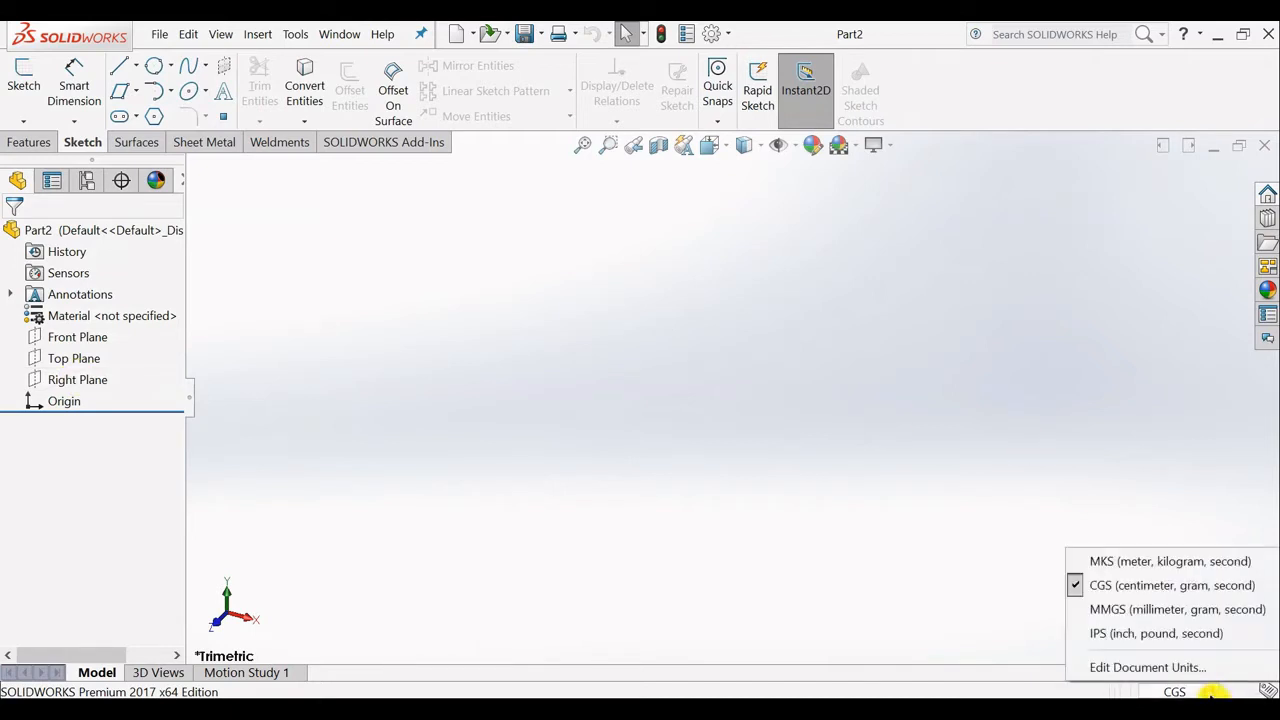
{"action": "left_click", "coordinate": [1112, 612]}
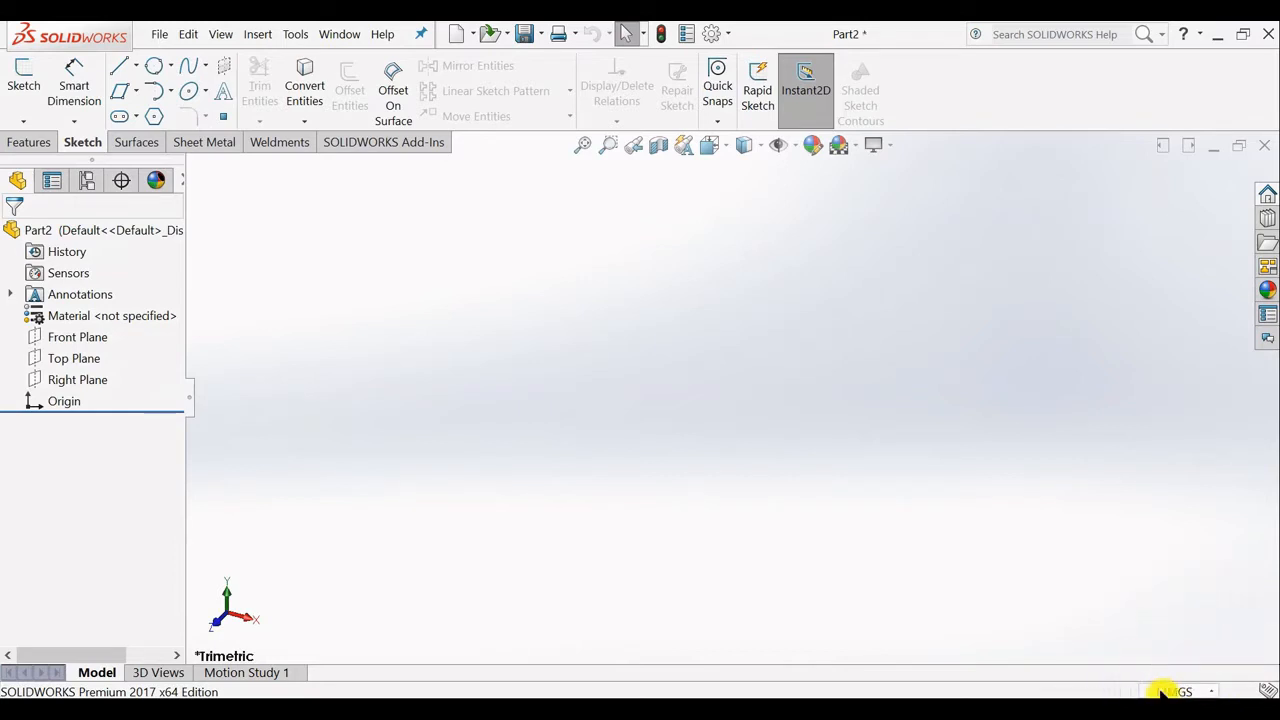
{"action": "left_click", "coordinate": [56, 362]}
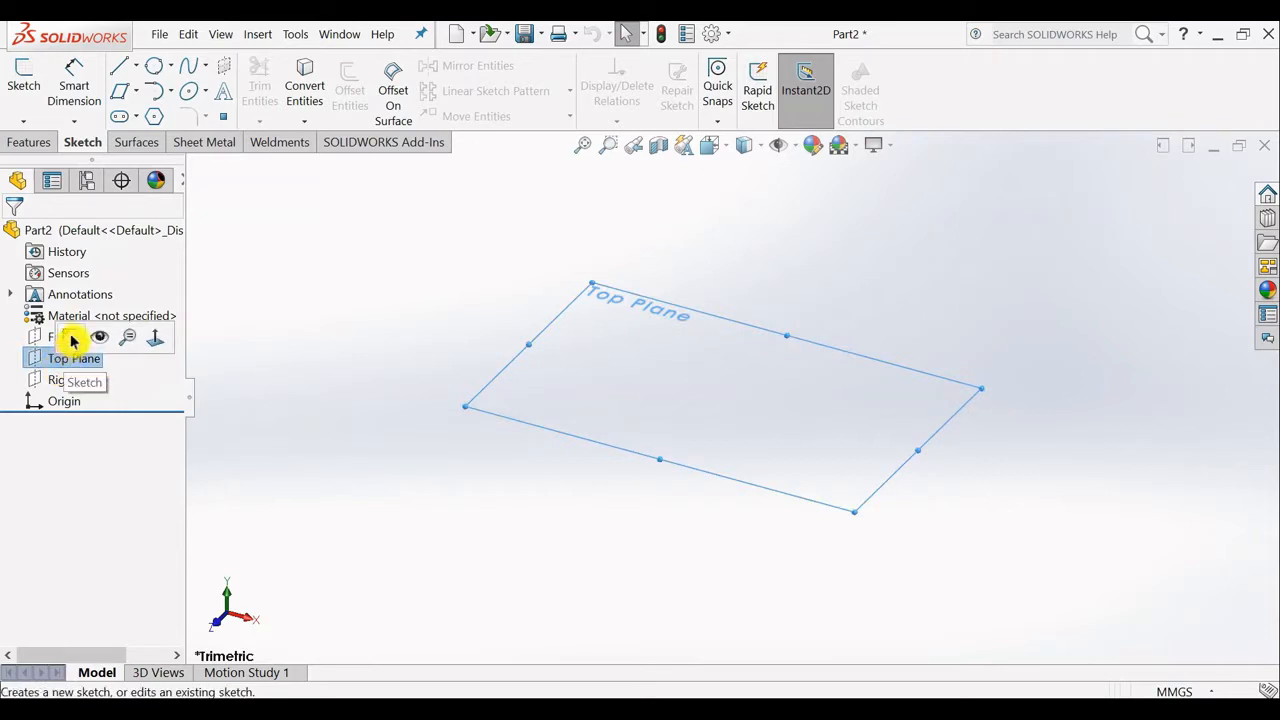
{"action": "left_click", "coordinate": [72, 341]}
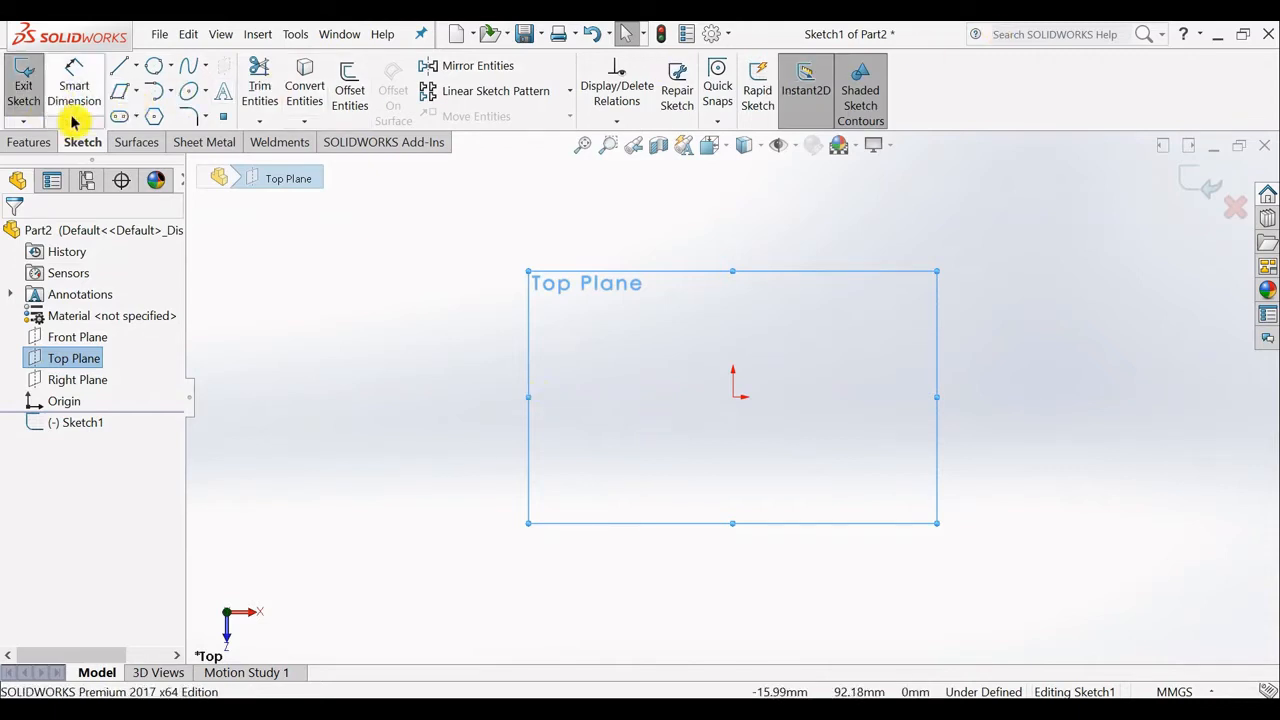
Sketch a corner rectangle starting at the origin, 100 mm high and 200 mm wide
{"action": "left_click", "coordinate": [137, 96]}
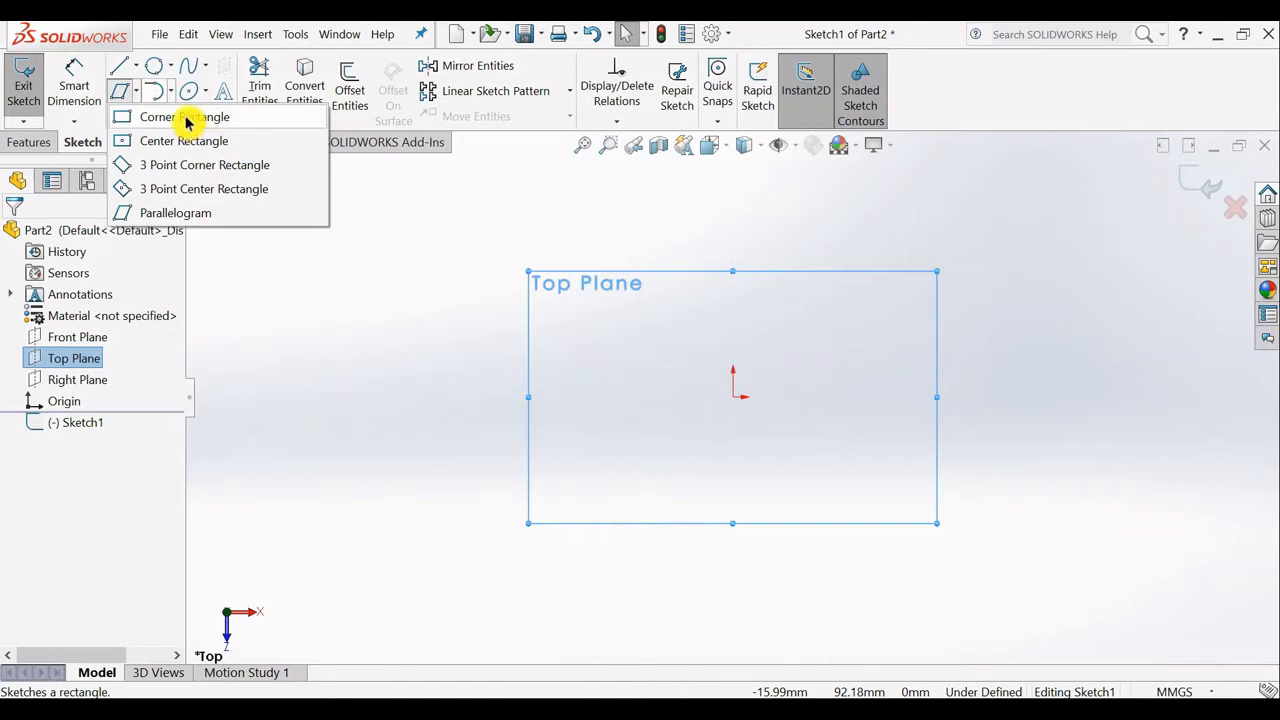
{"action": "left_click", "coordinate": [185, 119]}
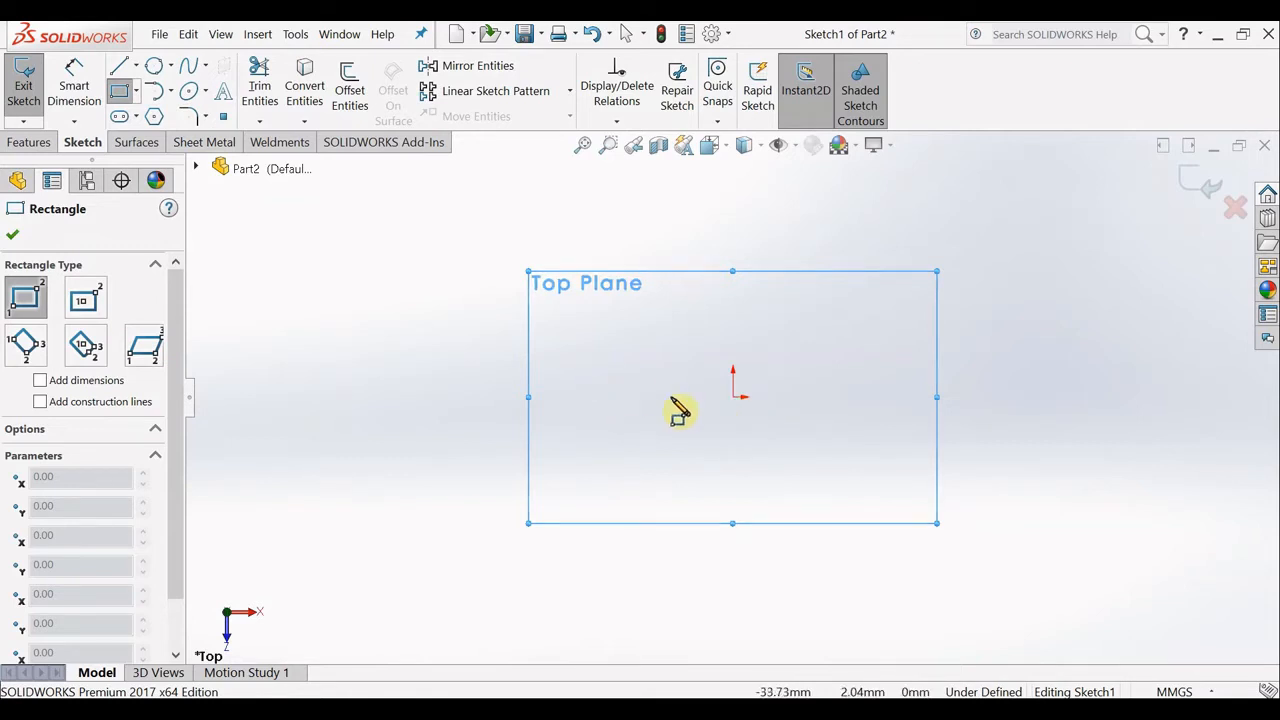
{"action": "left_click", "coordinate": [733, 397]}
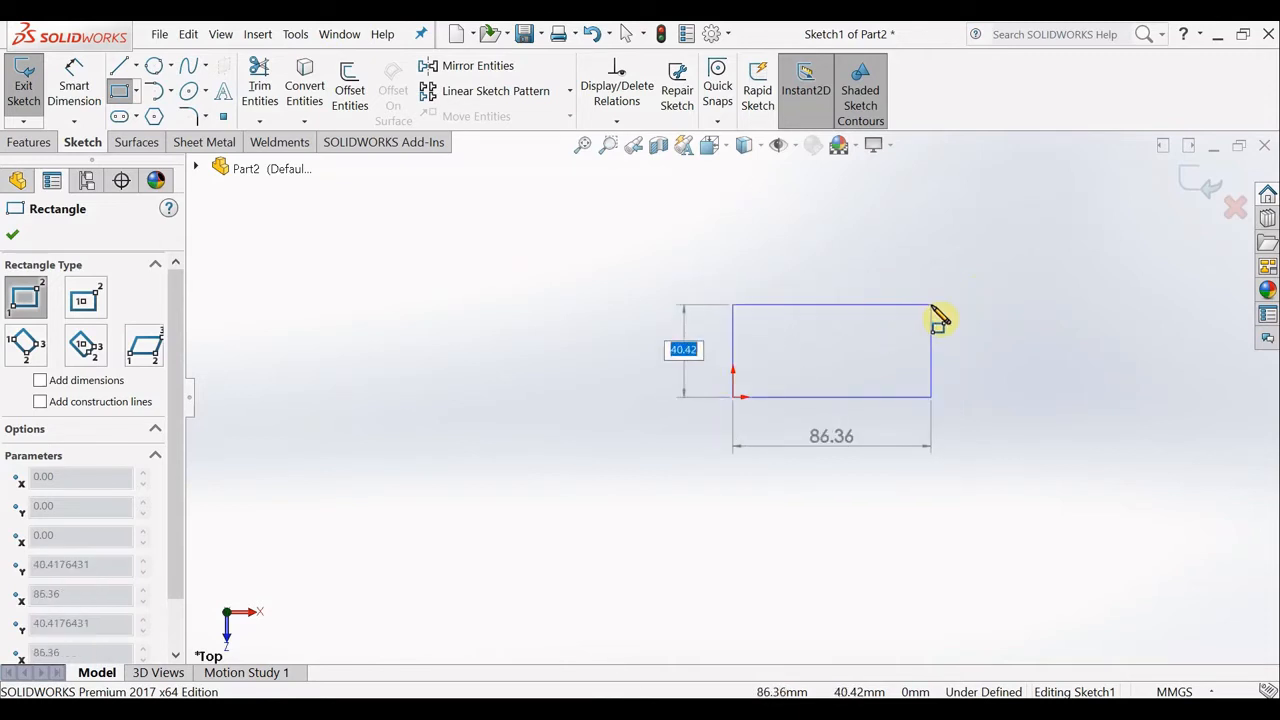
{"action": "type", "text": "100"}
{"action": "key", "text": "Tab"}
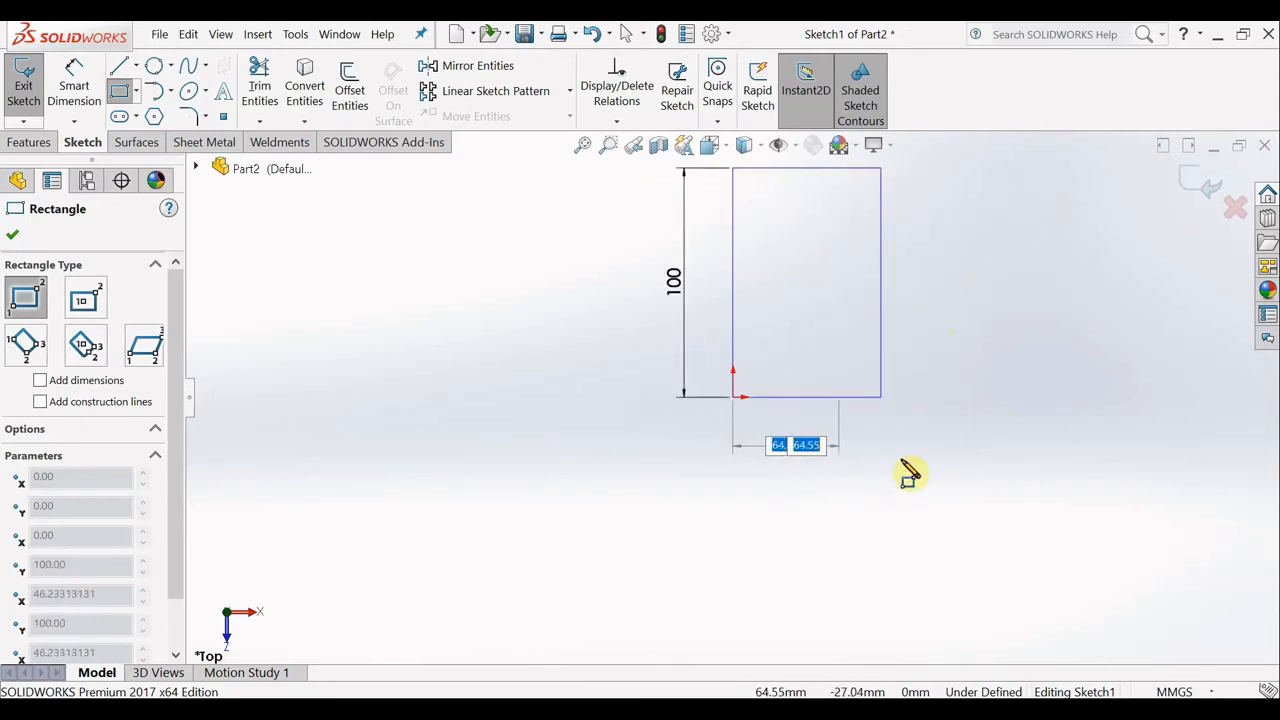
{"action": "type", "text": "200"}
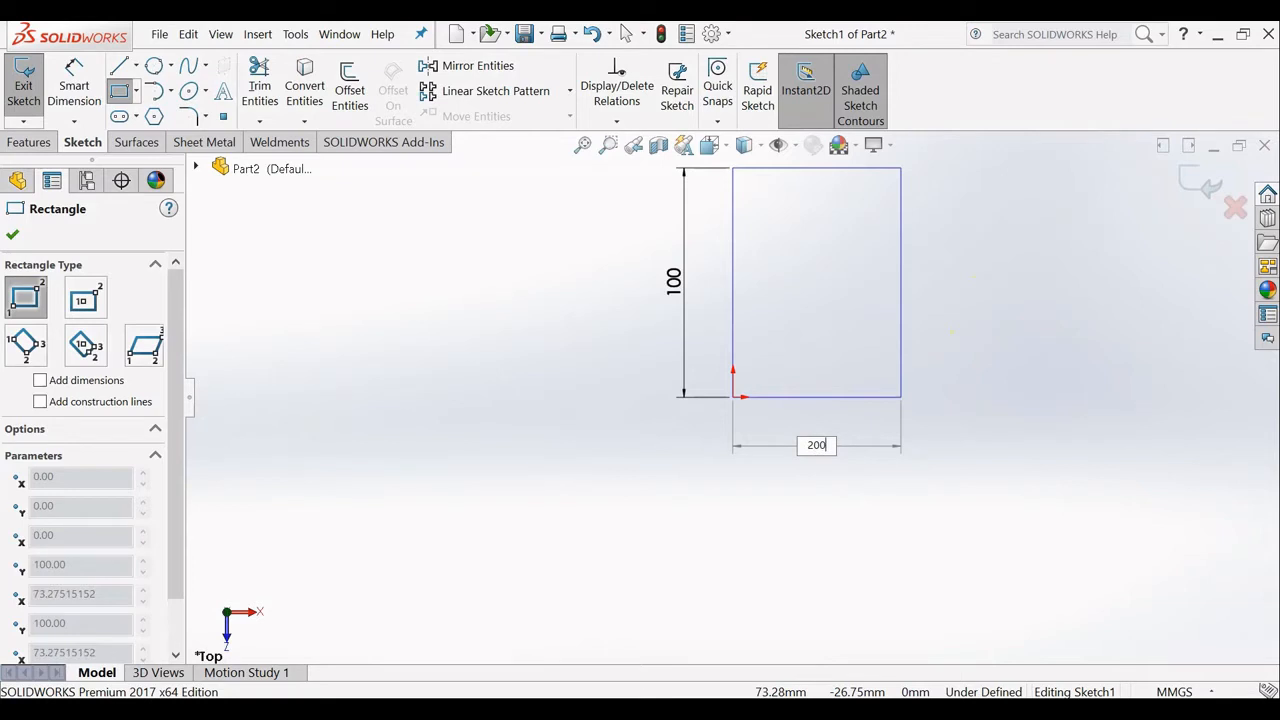
{"action": "key", "text": "Return"}
{"action": "scroll", "coordinate": [896, 408], "scroll_direction": "down", "scroll_amount": 1}
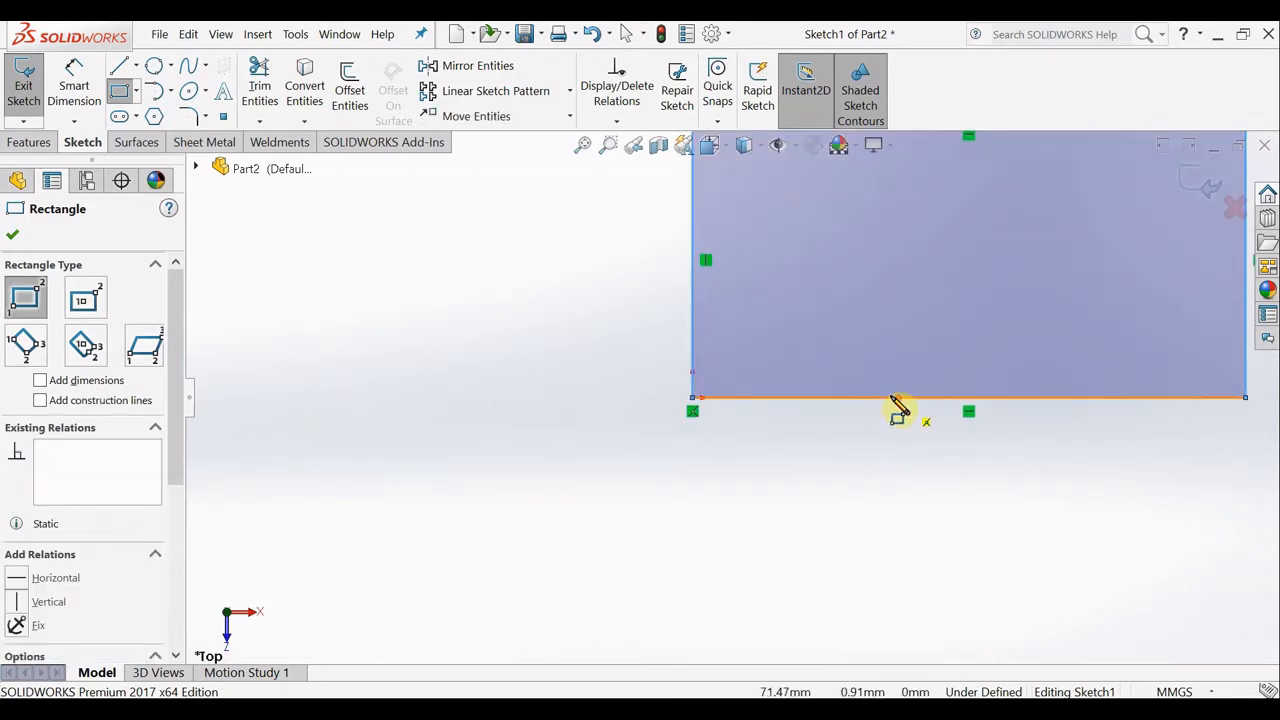
{"action": "scroll", "coordinate": [896, 408], "scroll_direction": "up", "scroll_amount": 2}
{"action": "scroll", "coordinate": [971, 337], "scroll_direction": "up", "scroll_amount": 1}
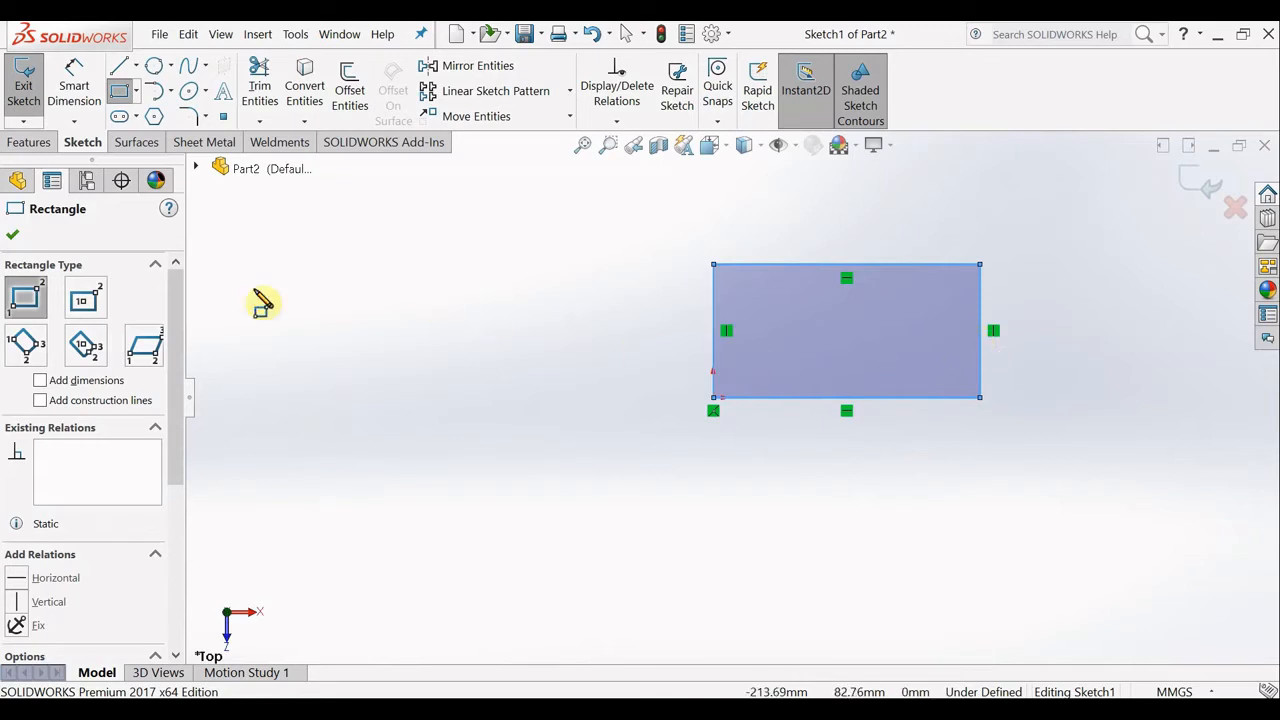
{"action": "left_click", "coordinate": [15, 241]}
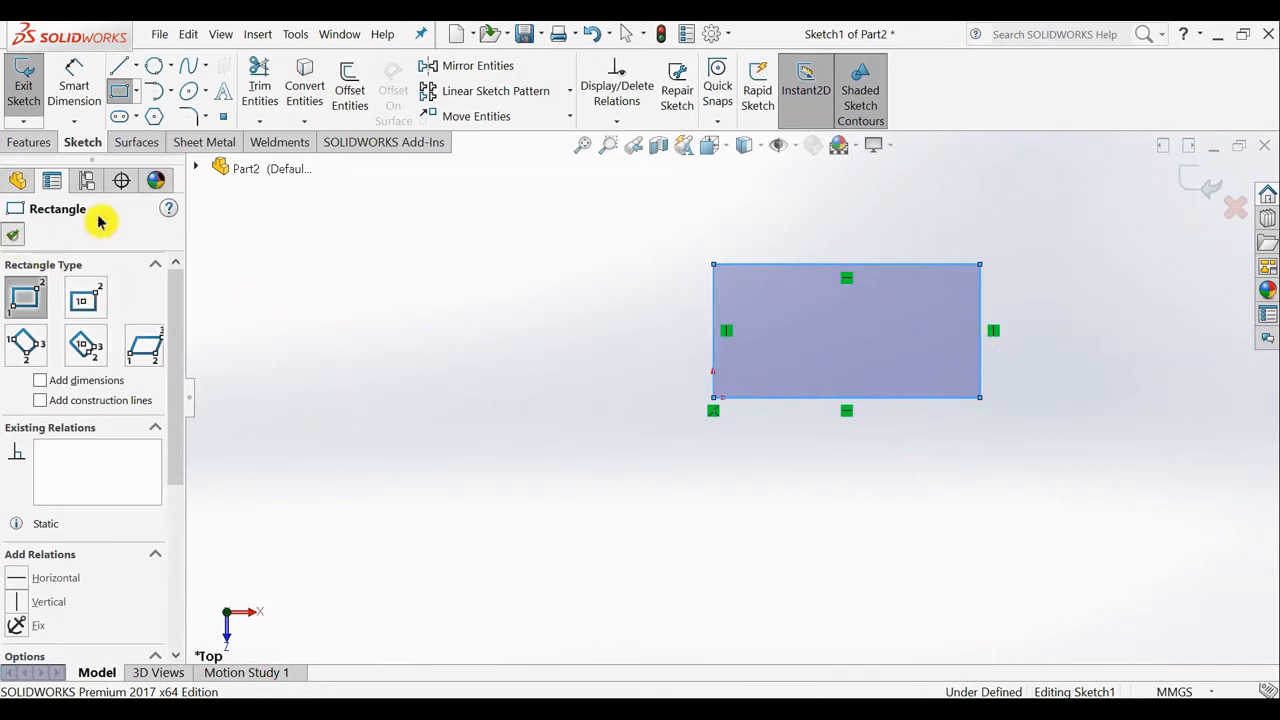
Sketch a second corner rectangle of about 186 by 105 mm to the left of the first one
{"action": "left_click", "coordinate": [137, 94]}
{"action": "left_click", "coordinate": [166, 116]}
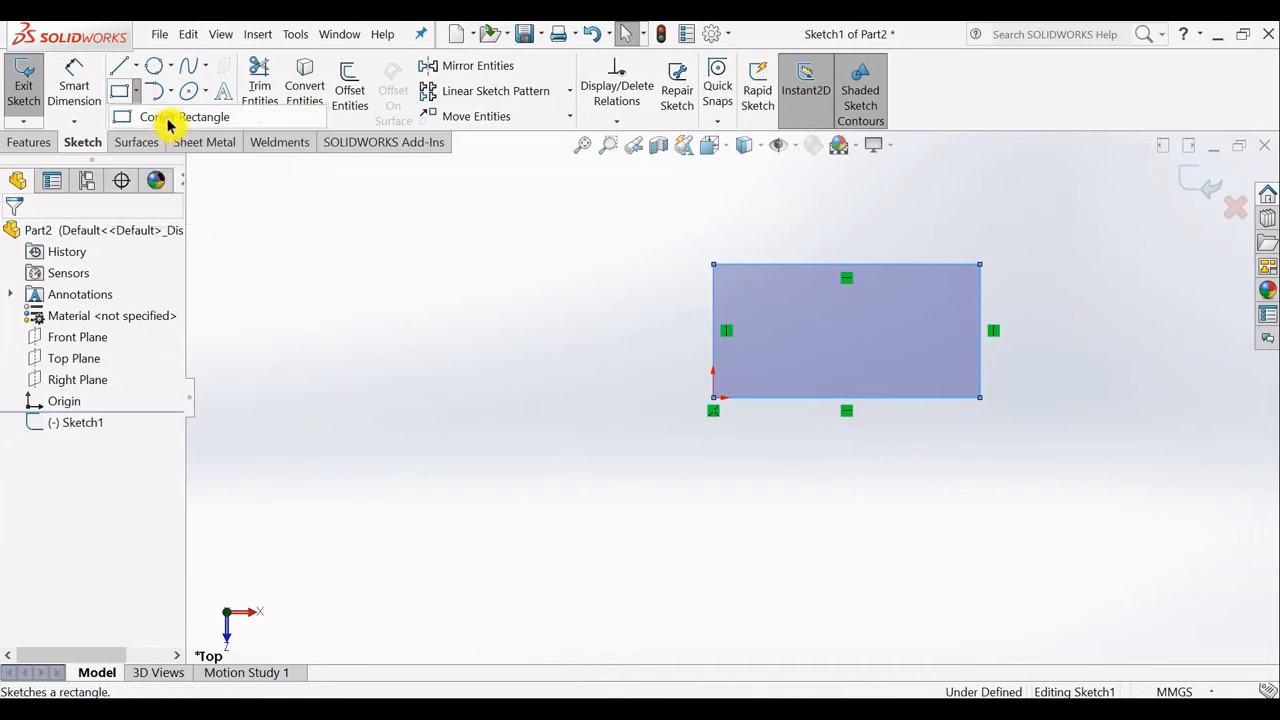
{"action": "left_click", "coordinate": [333, 363]}
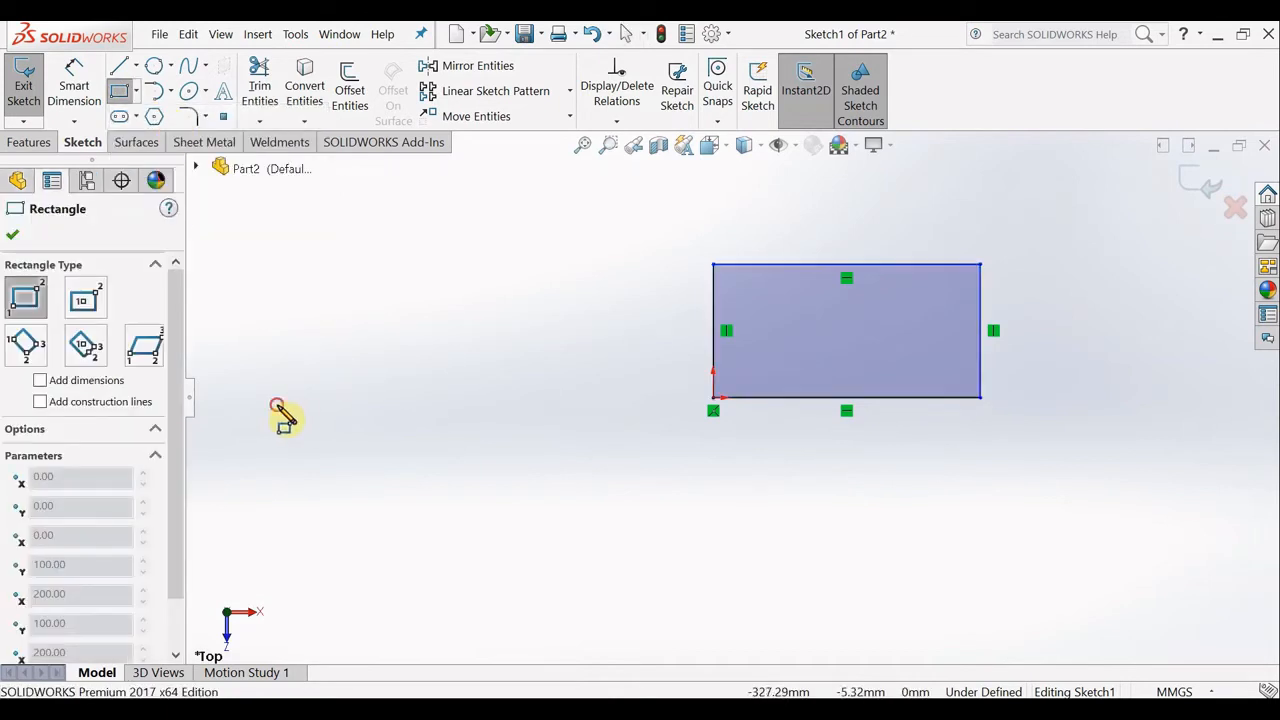
{"action": "left_click", "coordinate": [277, 405]}
{"action": "left_click", "coordinate": [525, 275]}
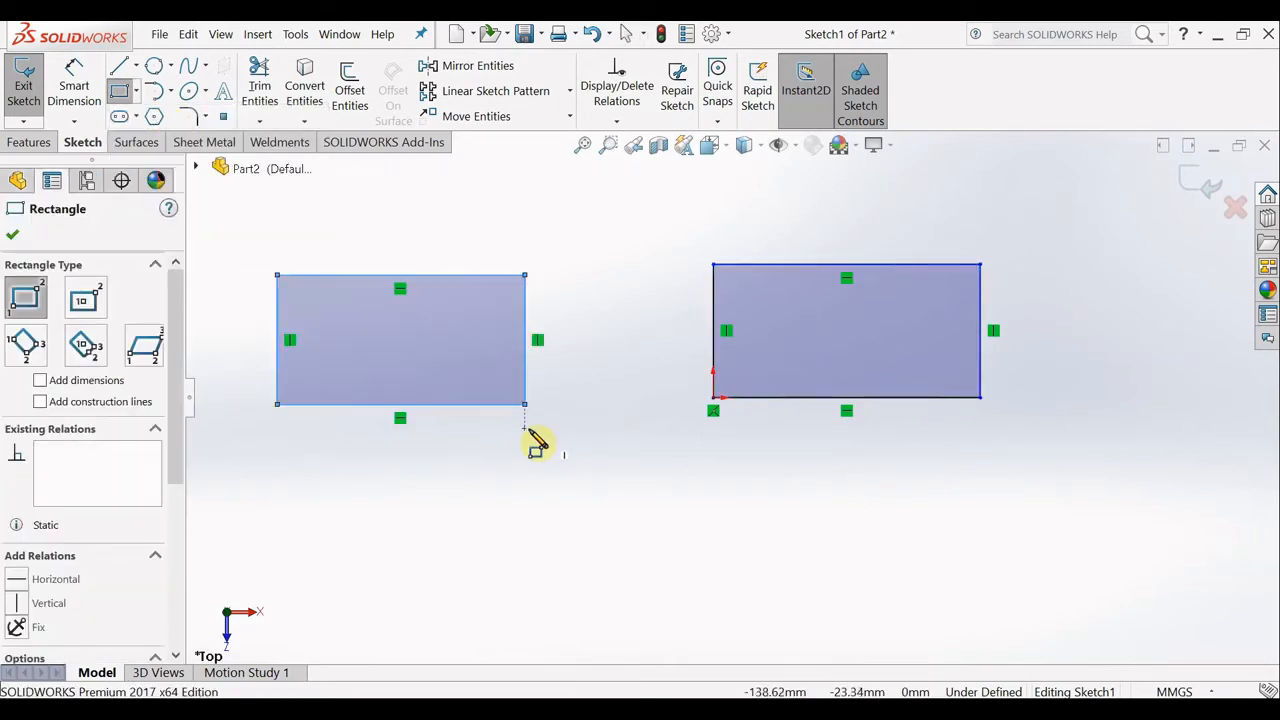
{"action": "key", "text": "Escape"}
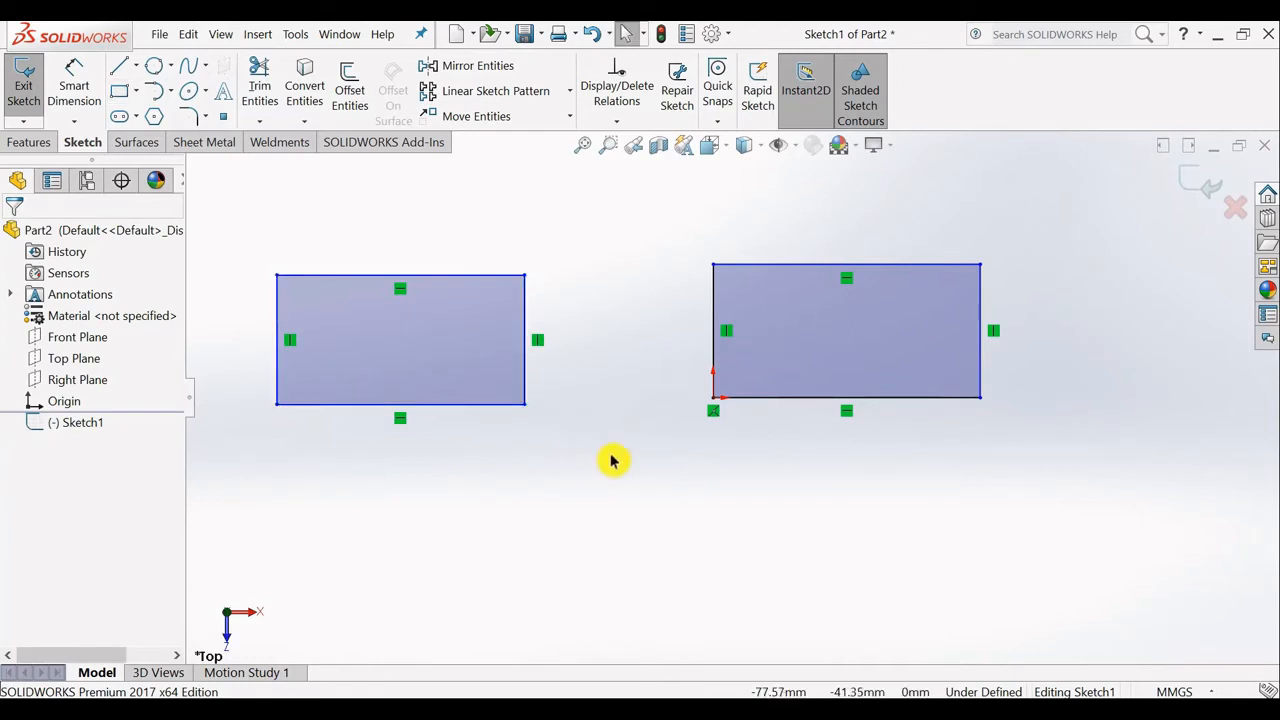
Dimension the left rectangle's bottom edge as 200 mm and its right edge as 100 mm
{"action": "right_click_drag", "start_coordinate": [614, 443], "coordinate": [624, 356]}
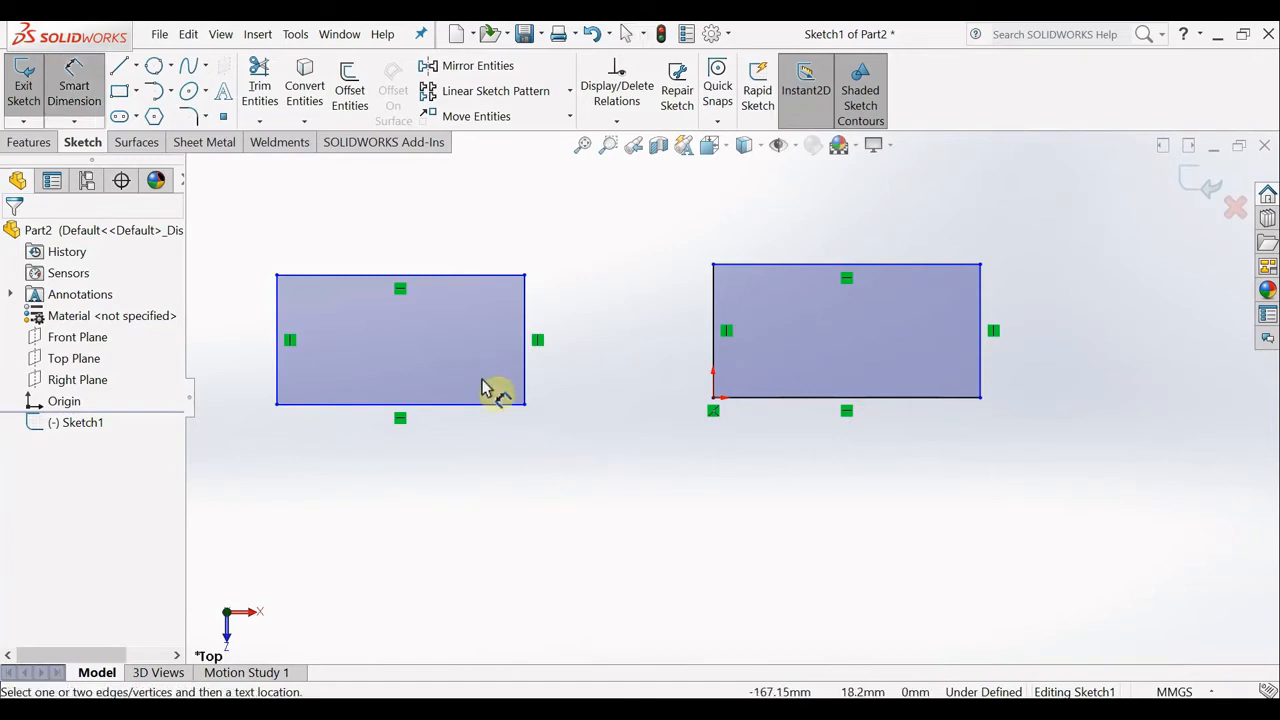
{"action": "left_click", "coordinate": [462, 405]}
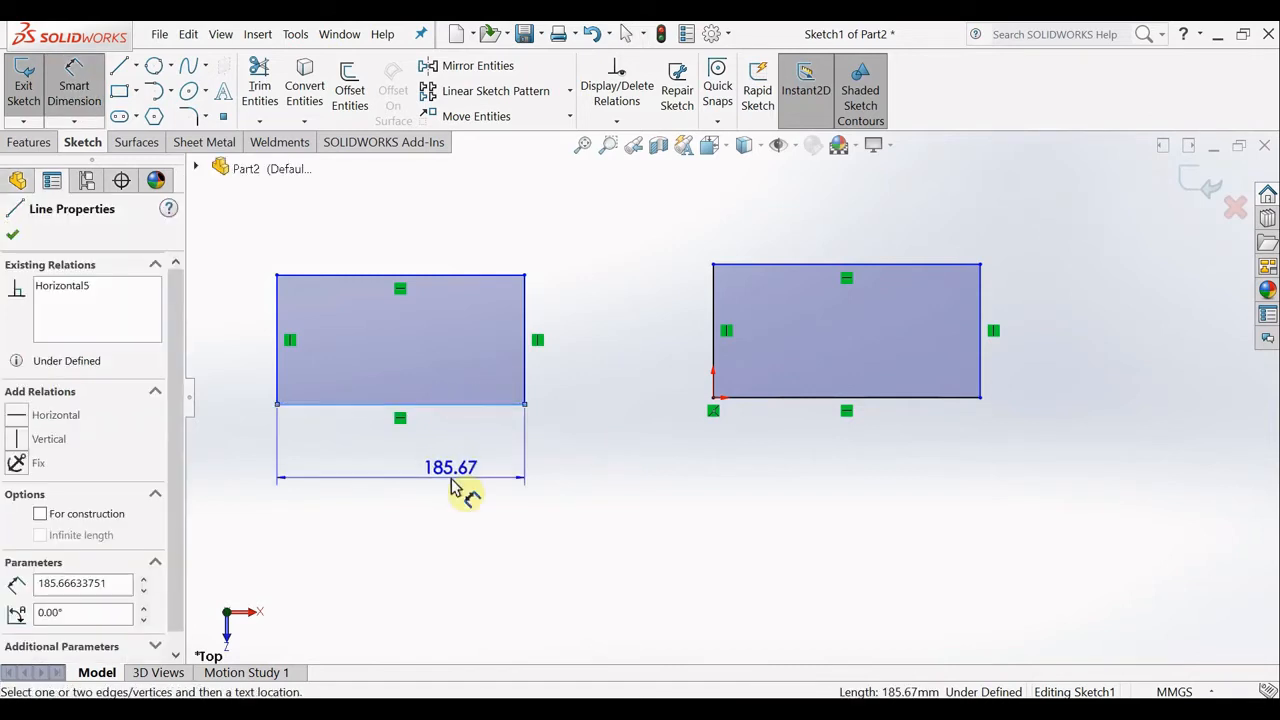
{"action": "left_click", "coordinate": [450, 484]}
{"action": "type", "text": "2"}
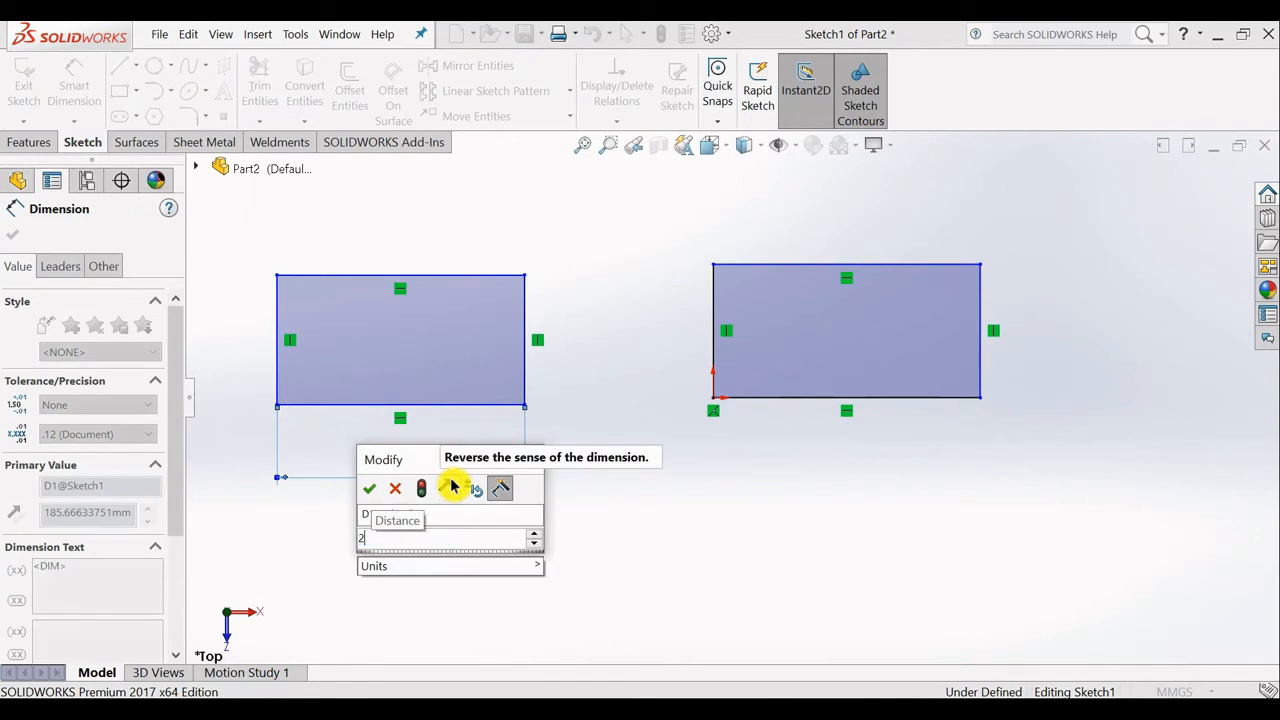
{"action": "type", "text": "00"}
{"action": "key", "text": "Return"}
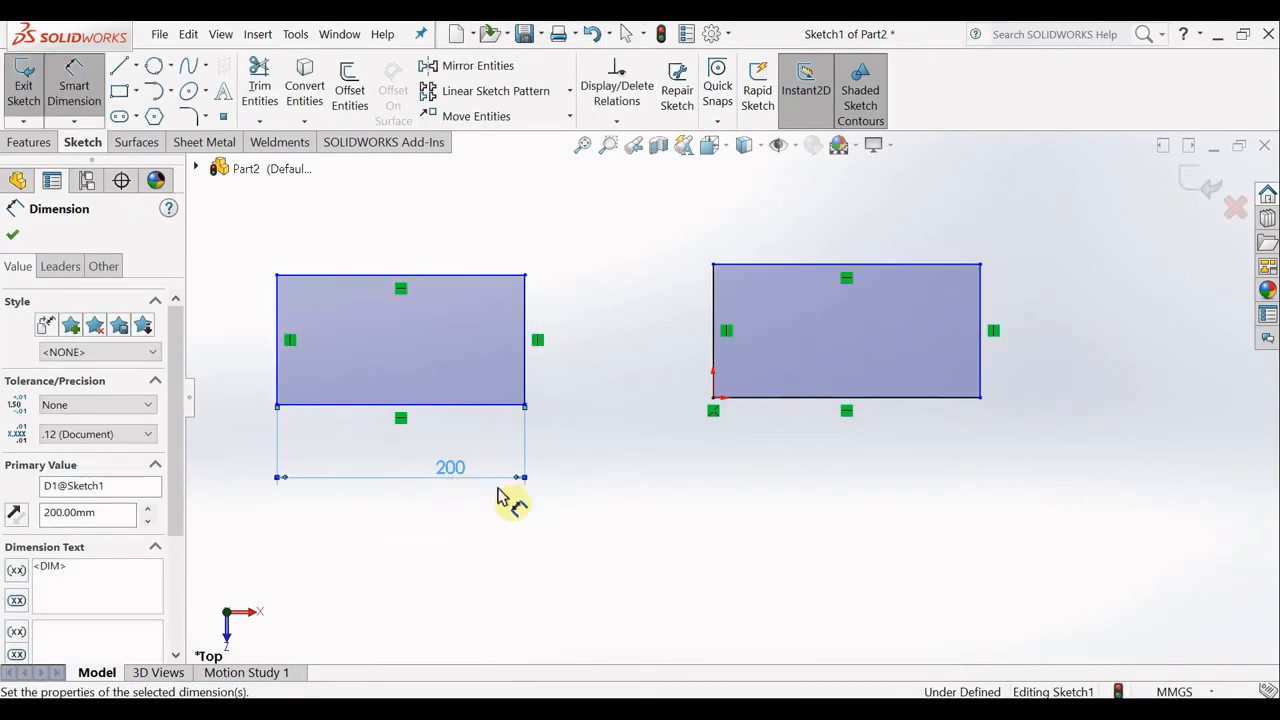
{"action": "left_click", "coordinate": [524, 316]}
{"action": "left_click", "coordinate": [563, 325]}
{"action": "type", "text": "100"}
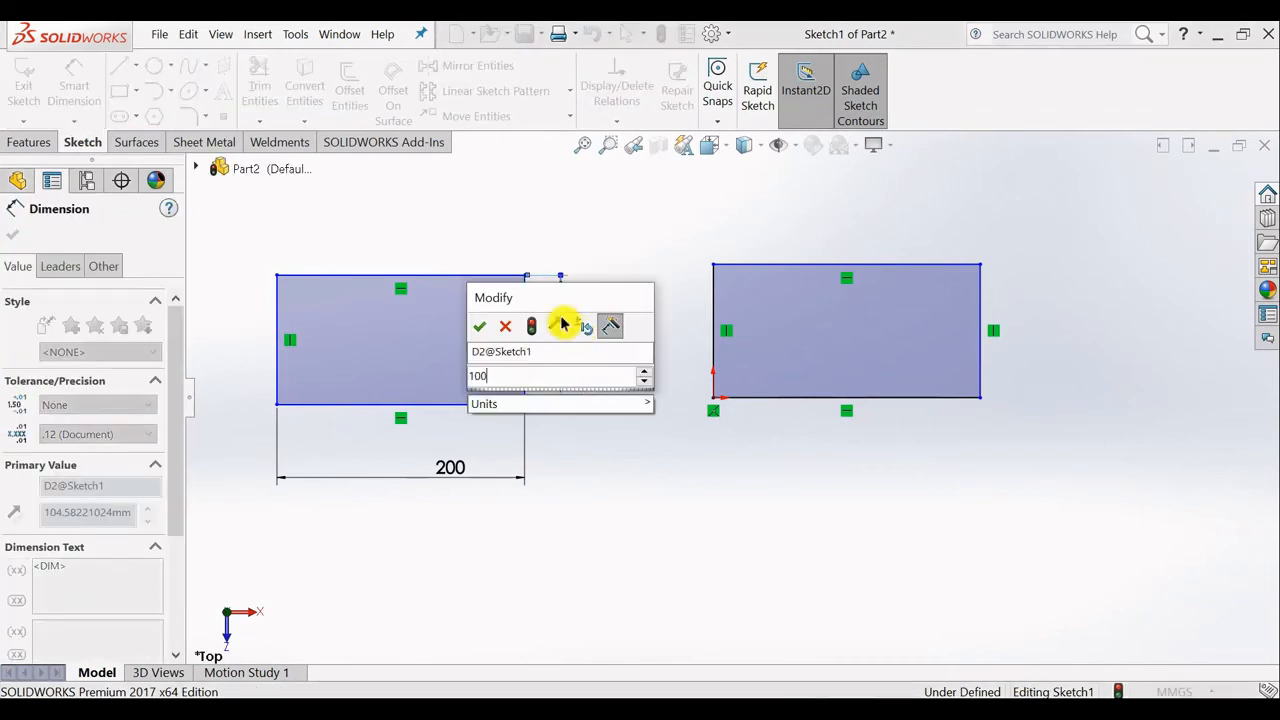
{"action": "key", "text": "Return"}
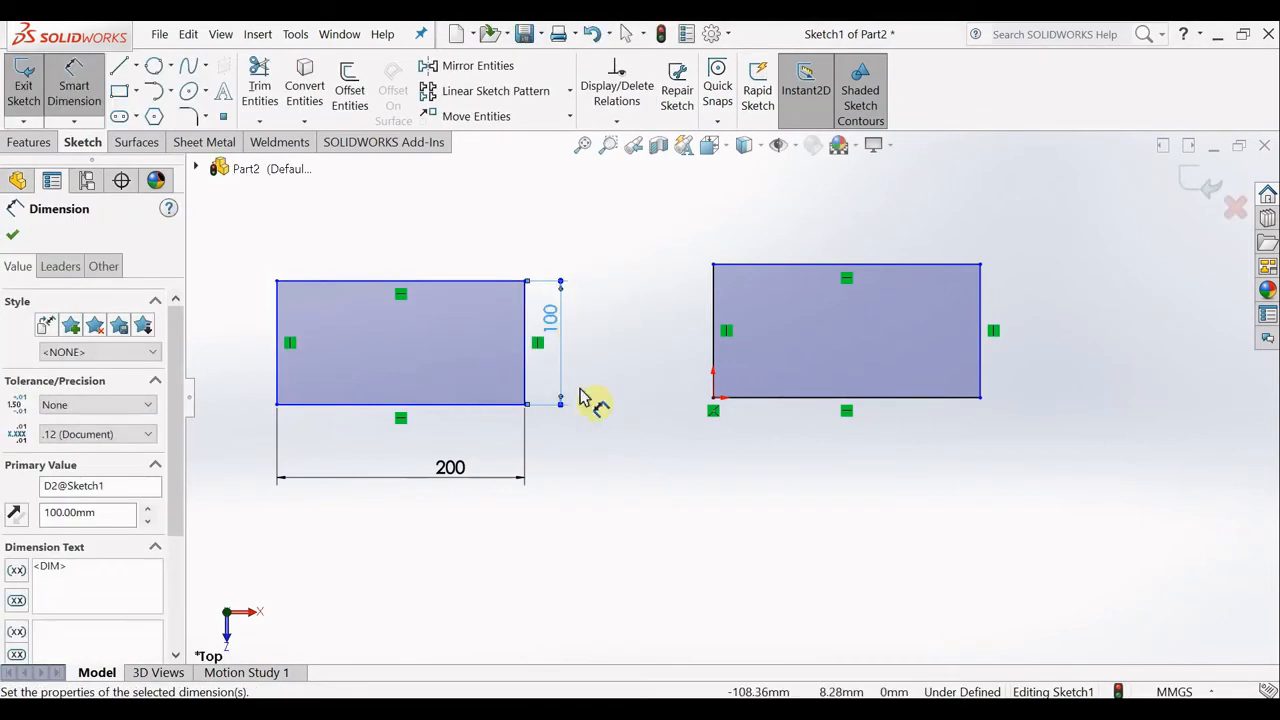
{"action": "key", "text": "Escape"}
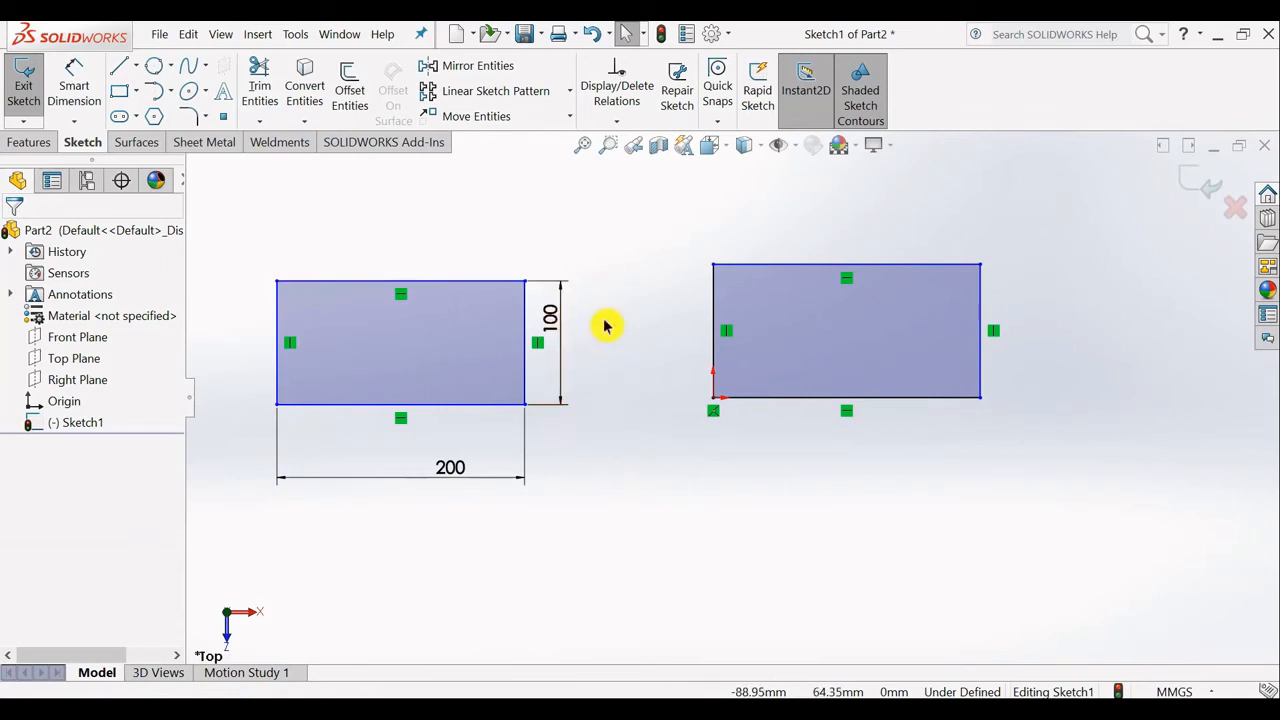
Delete both rectangles and their dimensions from the sketch
{"action": "key", "text": "ctrl+a"}
{"action": "key", "text": "Delete"}
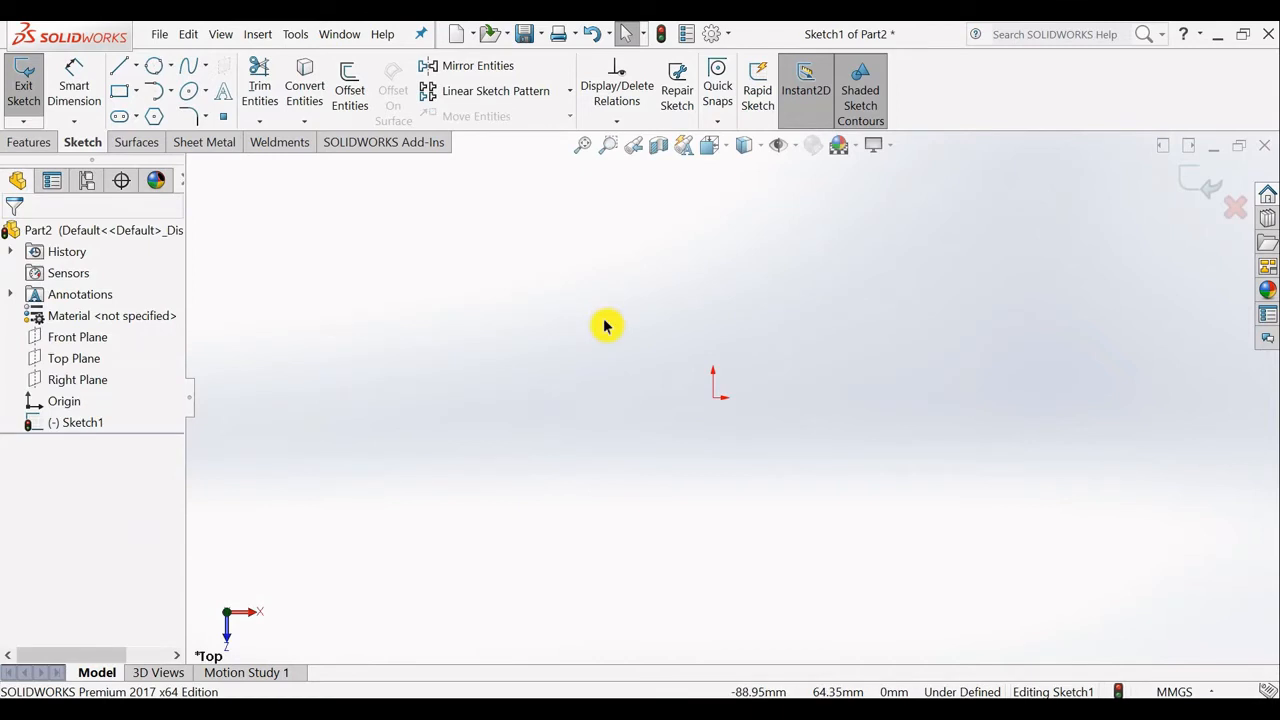
Sketch a center rectangle of about 262 by 158 mm centred on the origin
{"action": "left_click", "coordinate": [137, 92]}
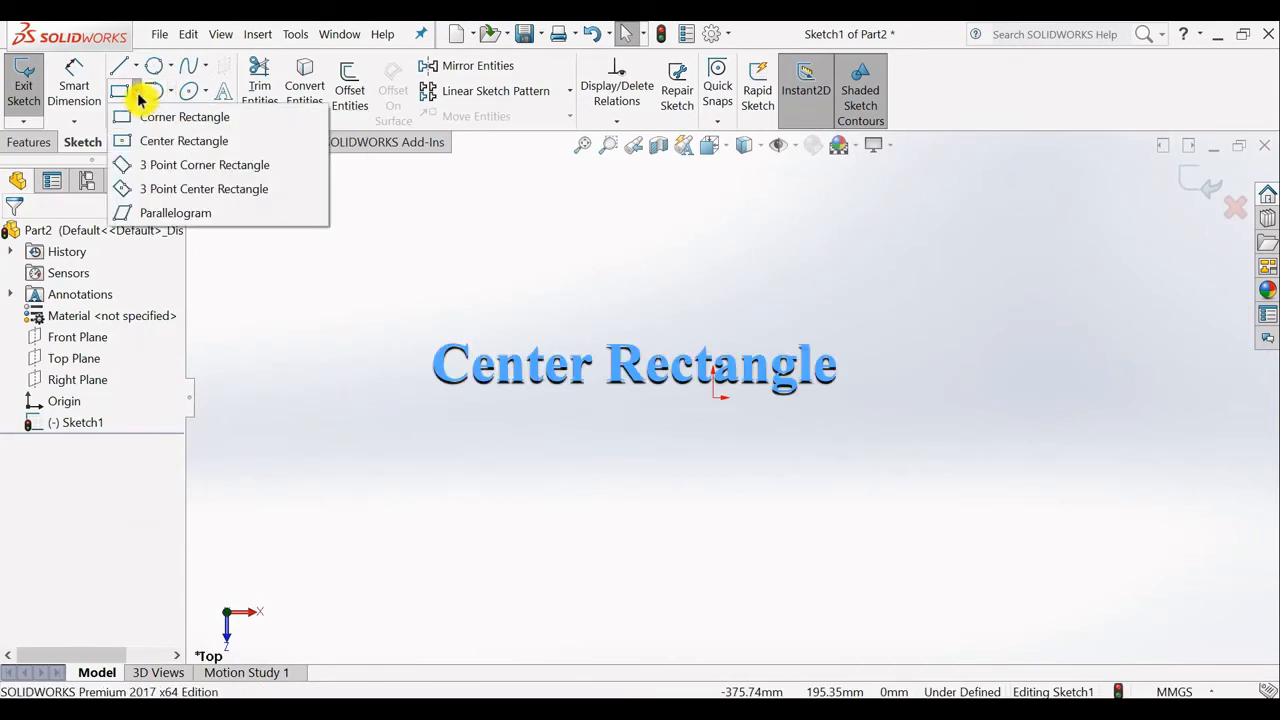
{"action": "left_click", "coordinate": [168, 143]}
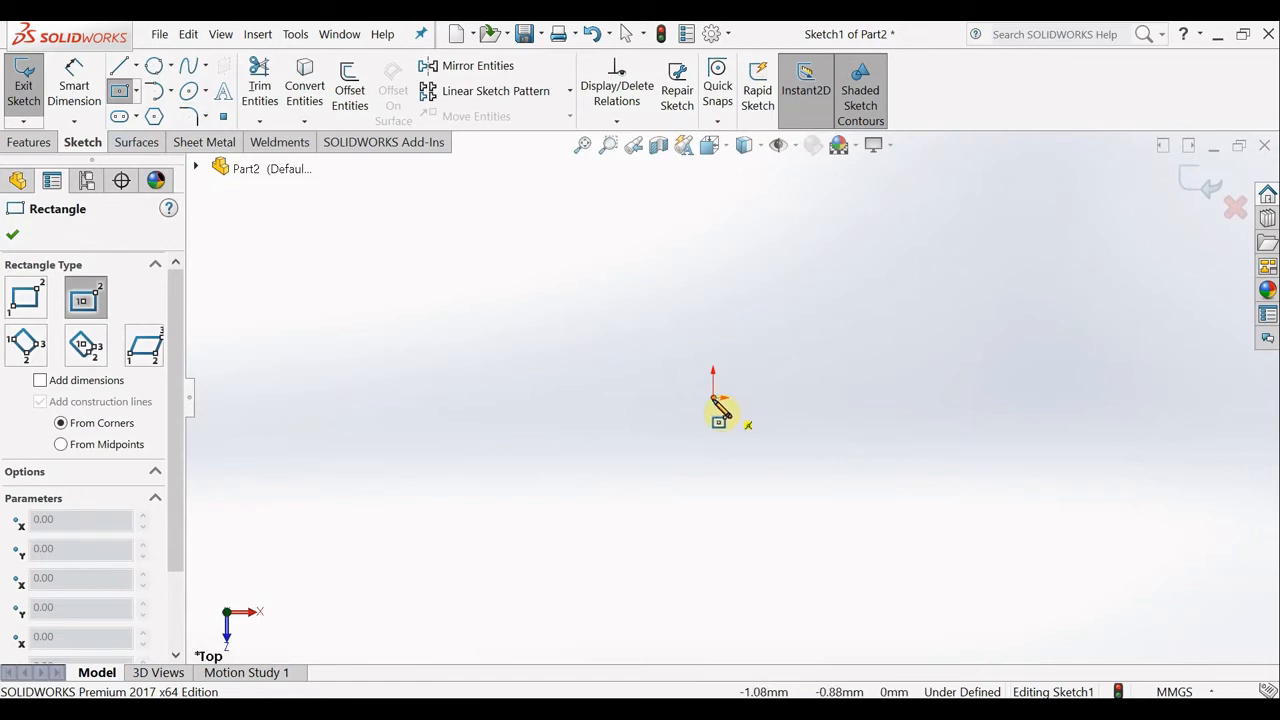
{"action": "left_click", "coordinate": [713, 397]}
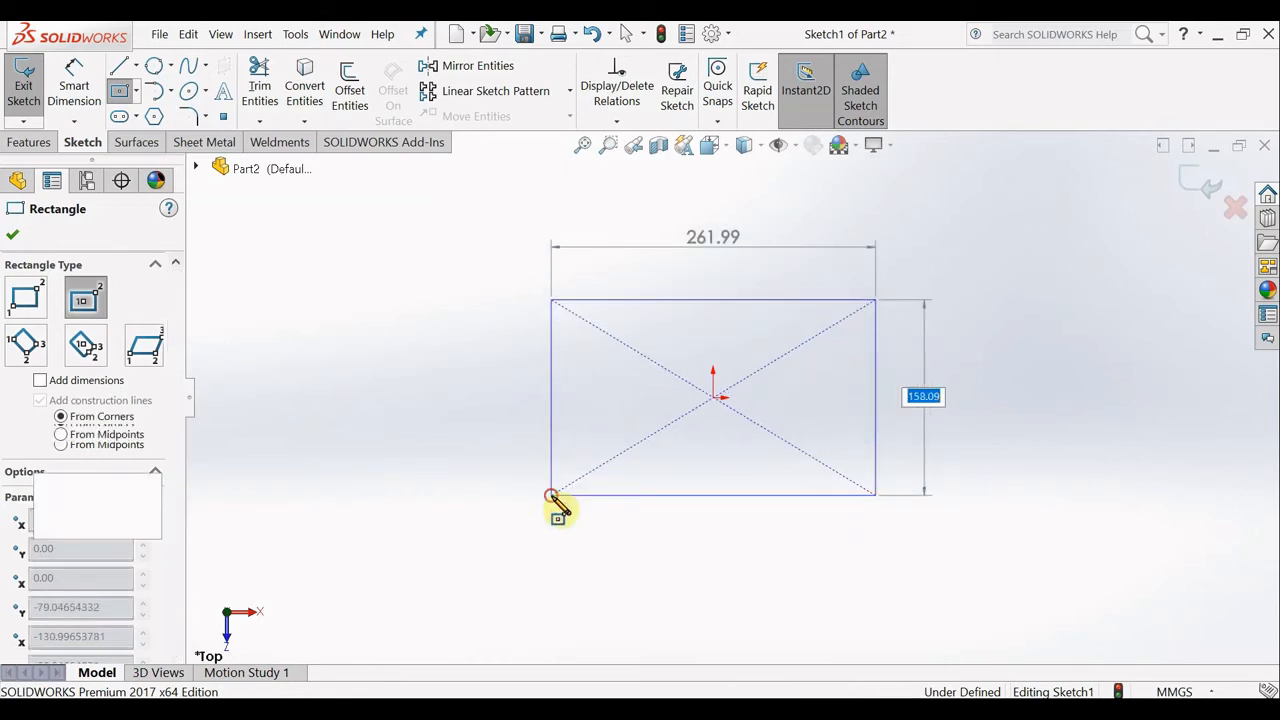
{"action": "left_click", "coordinate": [551, 494]}
{"action": "key", "text": "Escape"}
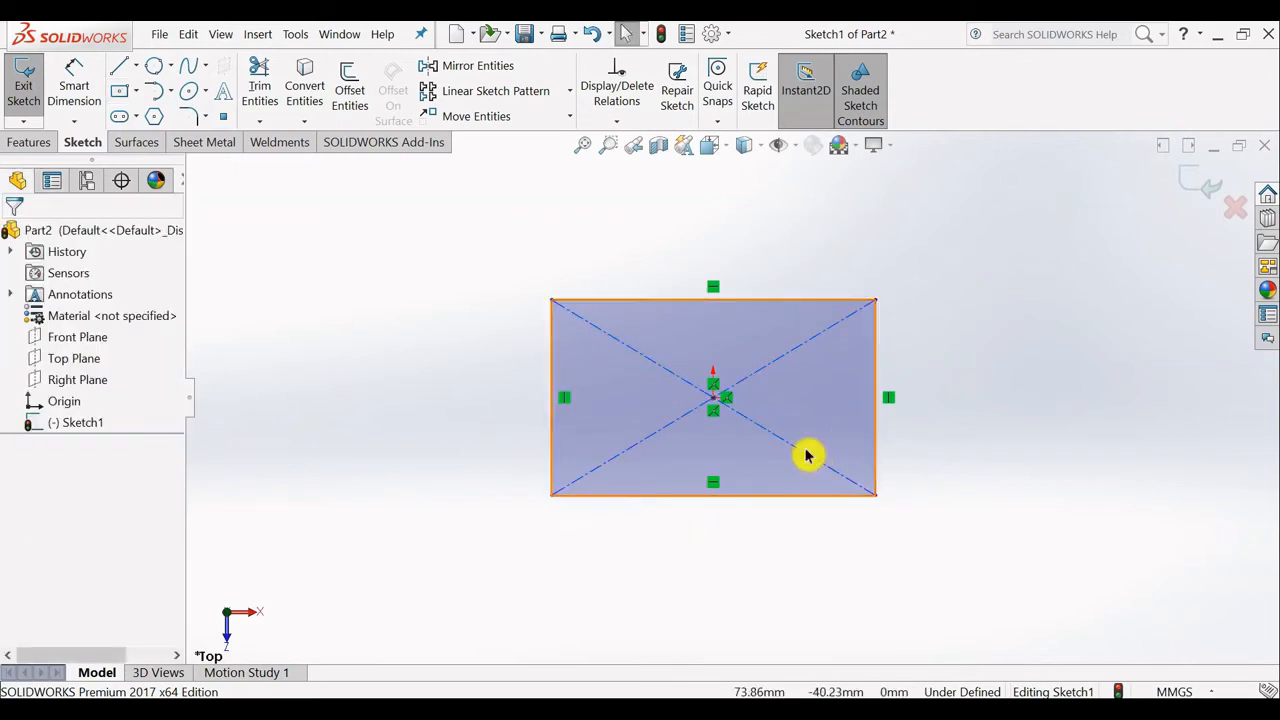
Dimension the center rectangle's bottom edge as 250 mm and its right edge as 100 mm
{"action": "right_click_drag", "start_coordinate": [398, 540], "coordinate": [394, 443]}
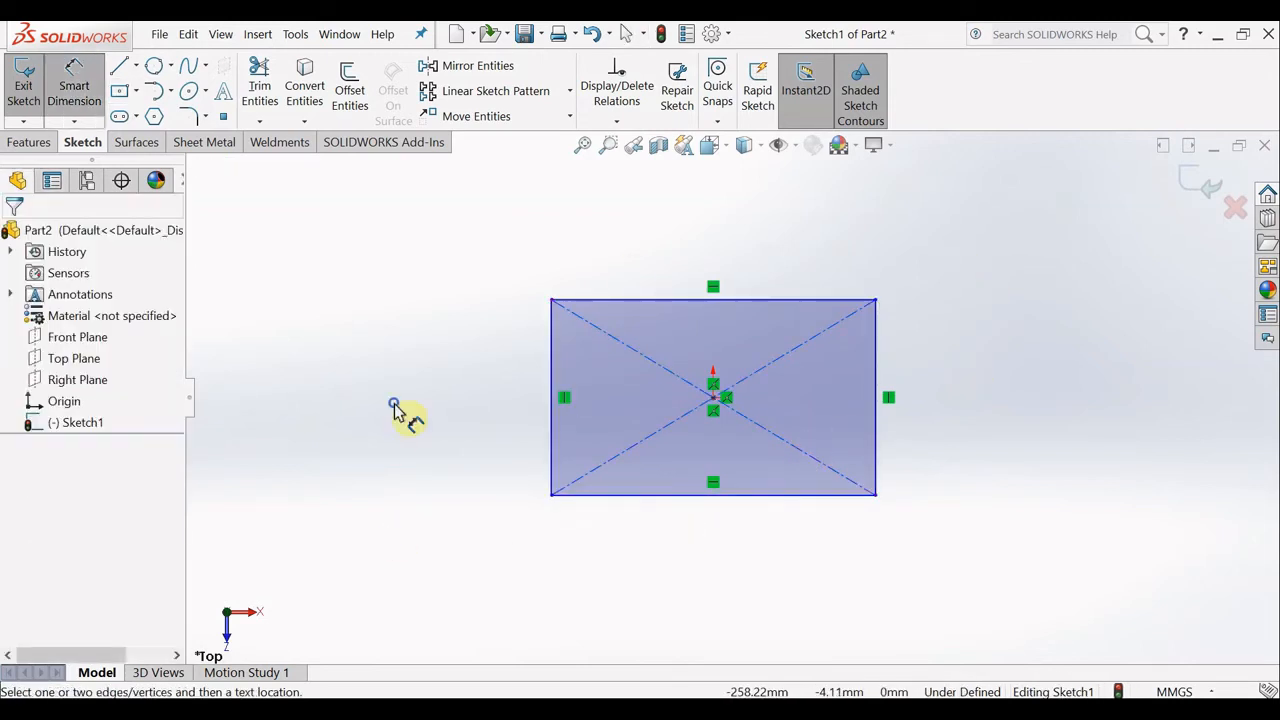
{"action": "left_click", "coordinate": [664, 505]}
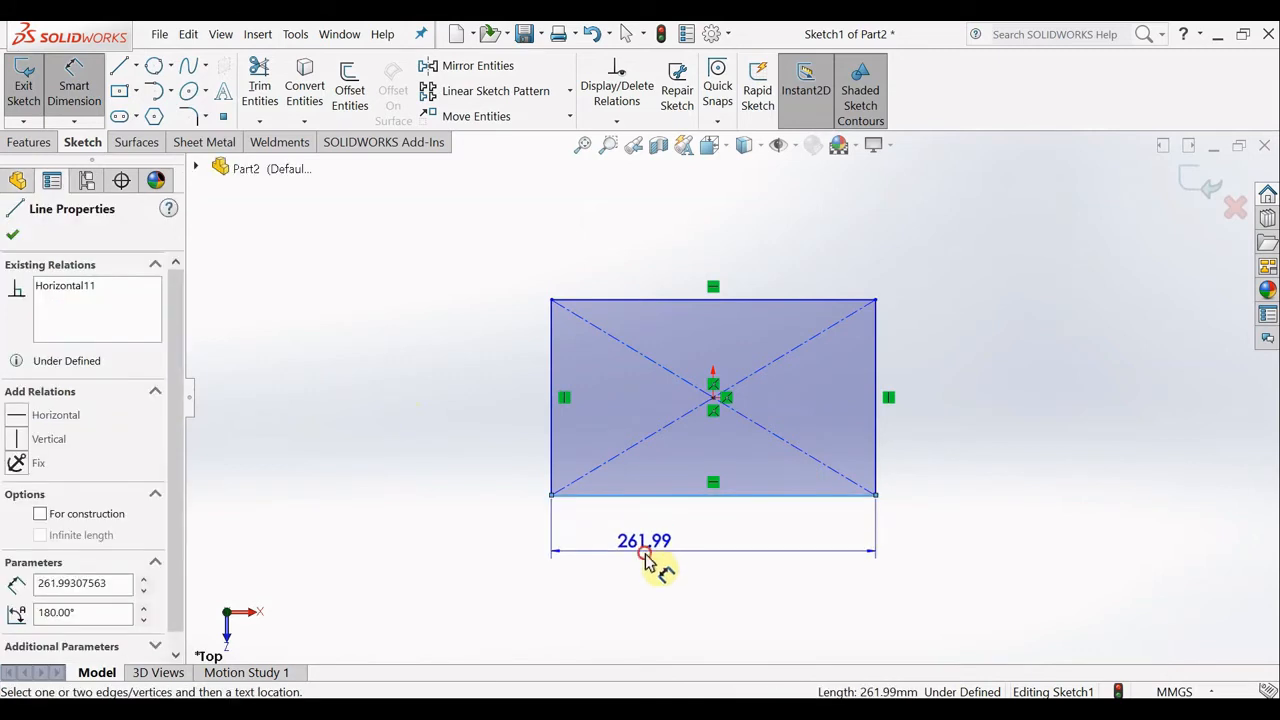
{"action": "left_click", "coordinate": [647, 563]}
{"action": "type", "text": "250"}
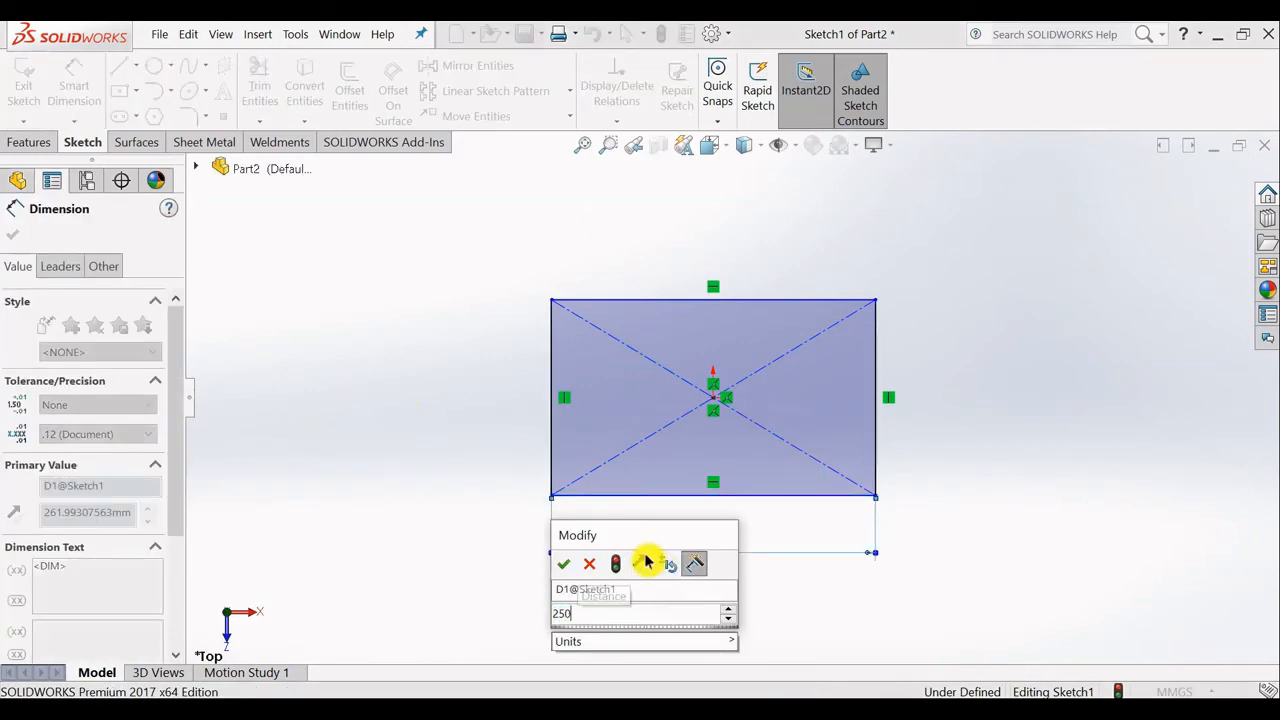
{"action": "key", "text": "Return"}
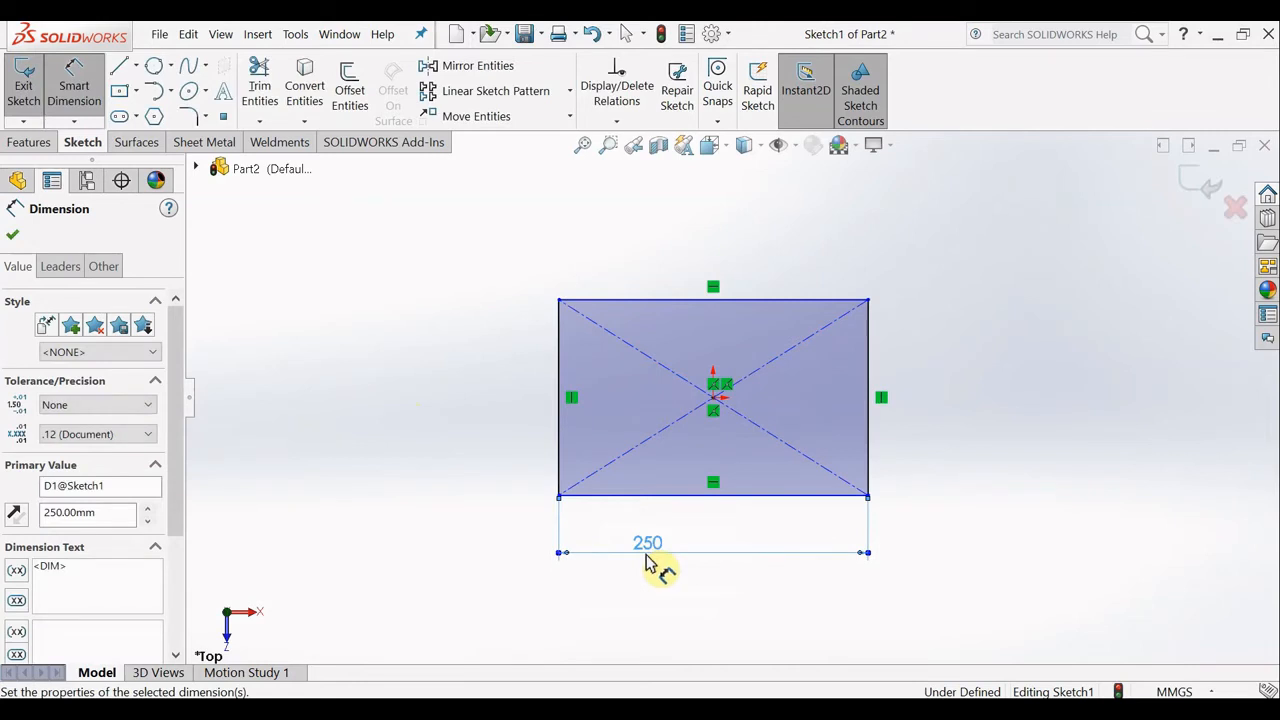
{"action": "left_click", "coordinate": [870, 373]}
{"action": "left_click", "coordinate": [907, 373]}
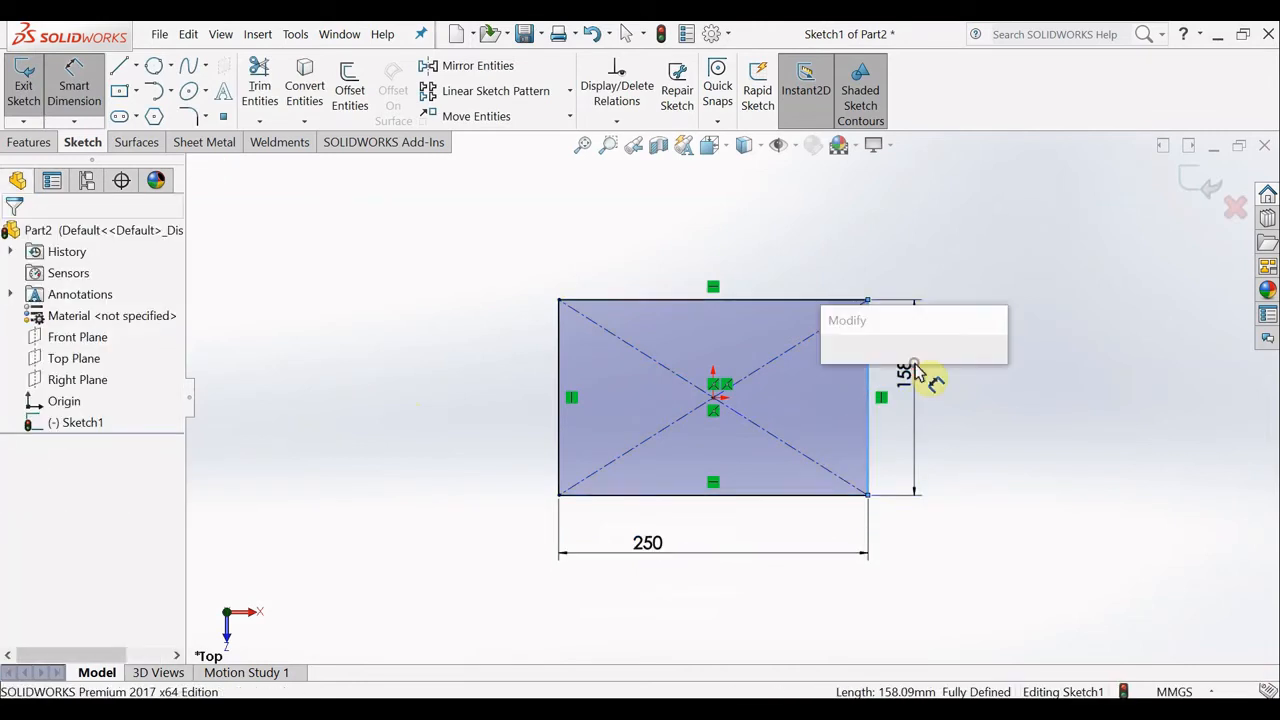
{"action": "type", "text": "100"}
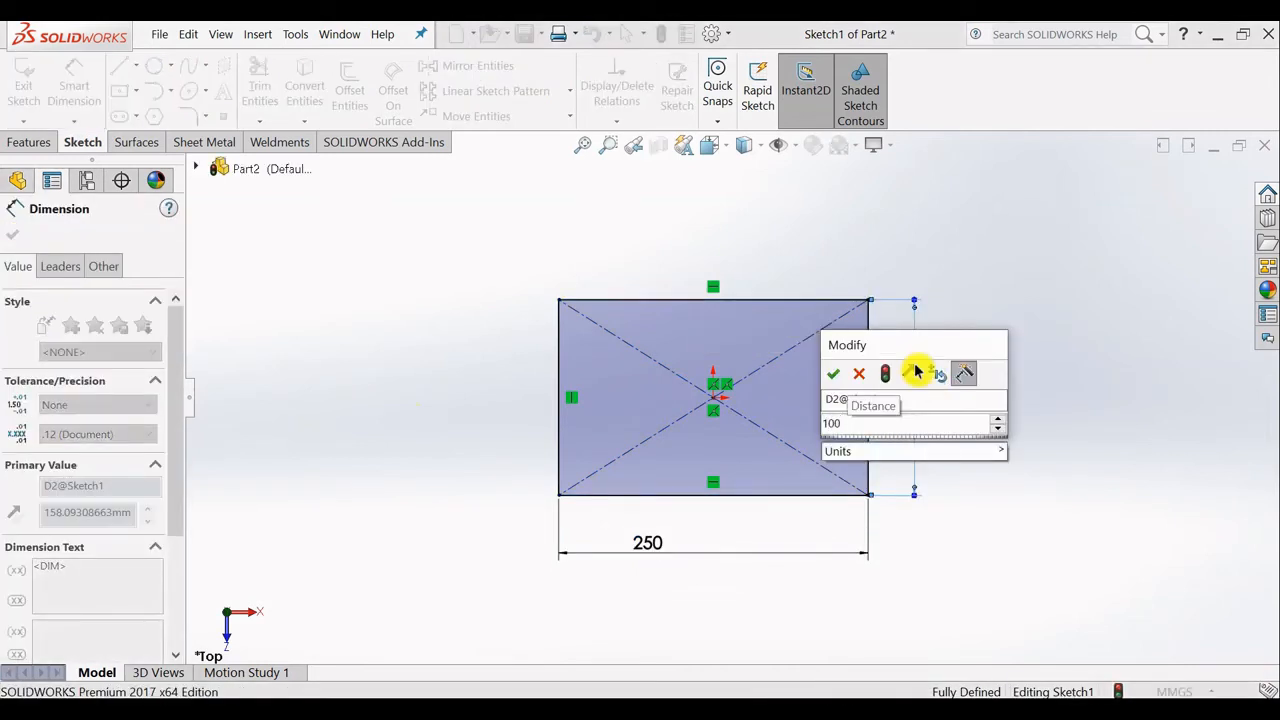
{"action": "left_click", "coordinate": [834, 373]}
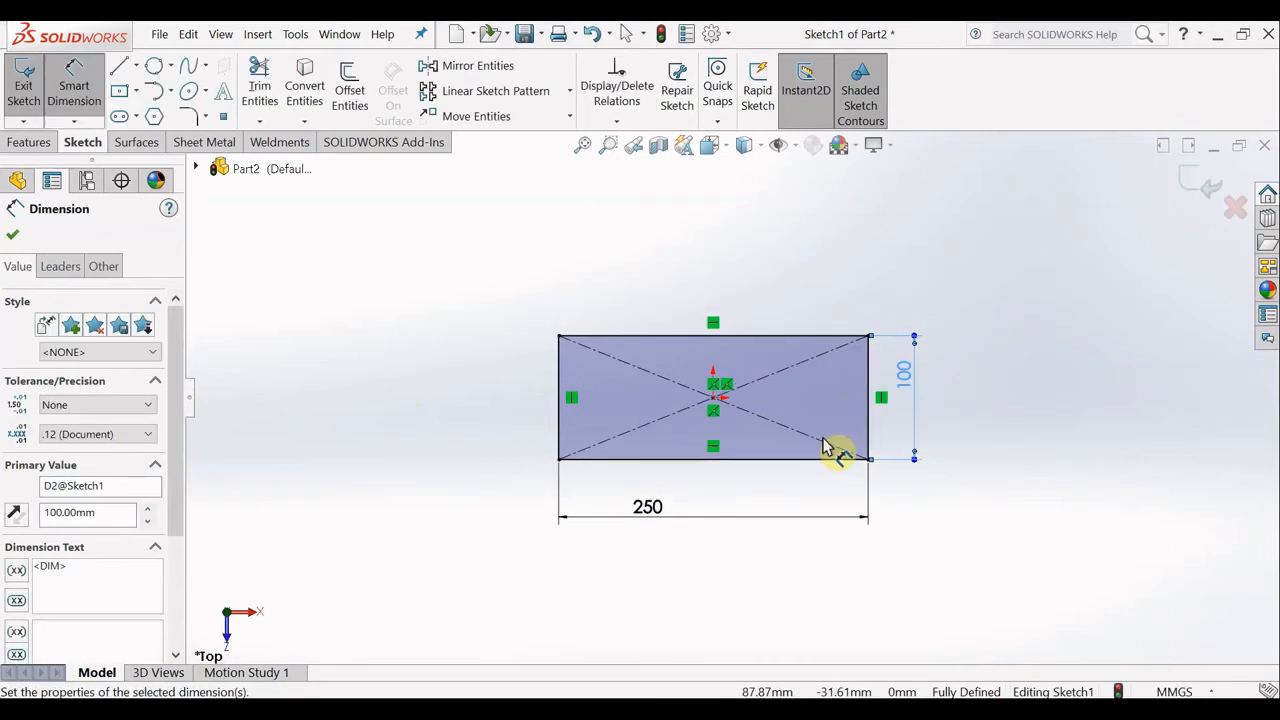
Sketch a tilted 3 point corner rectangle with a long side of about 161 mm to the left of the dimensioned center rectangle
{"action": "key", "text": "Escape"}
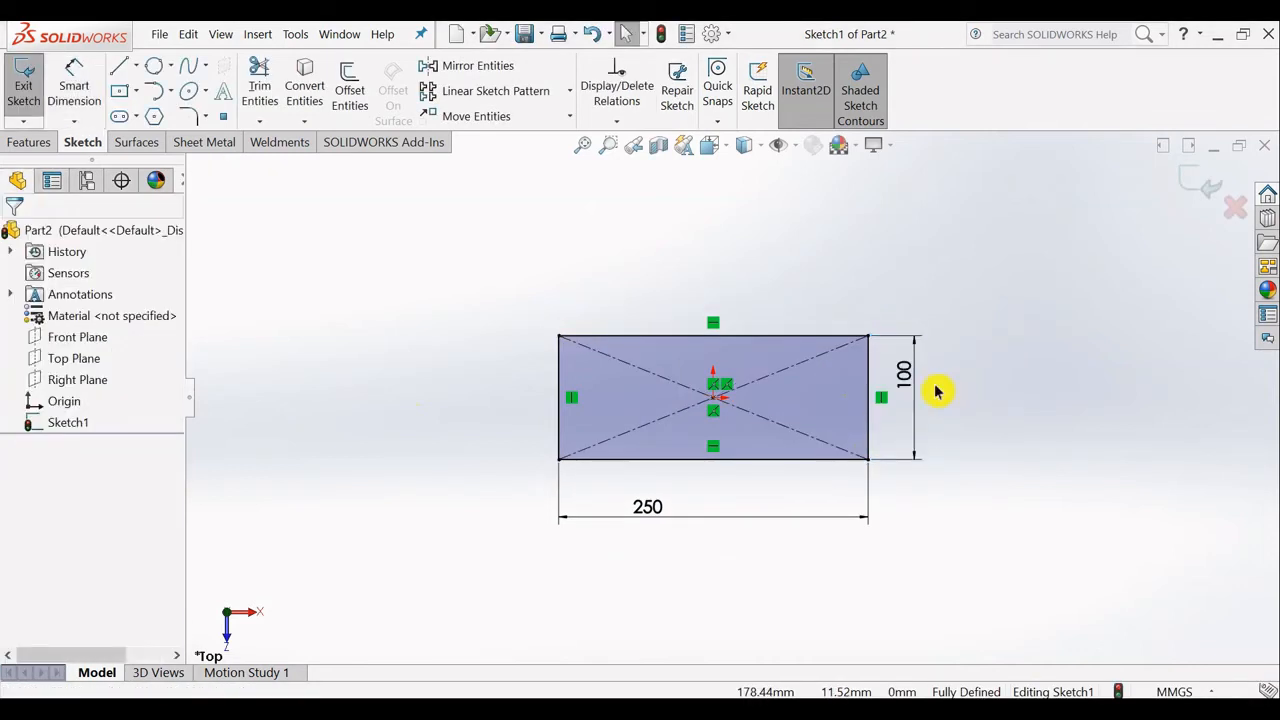
{"action": "left_click", "coordinate": [138, 95]}
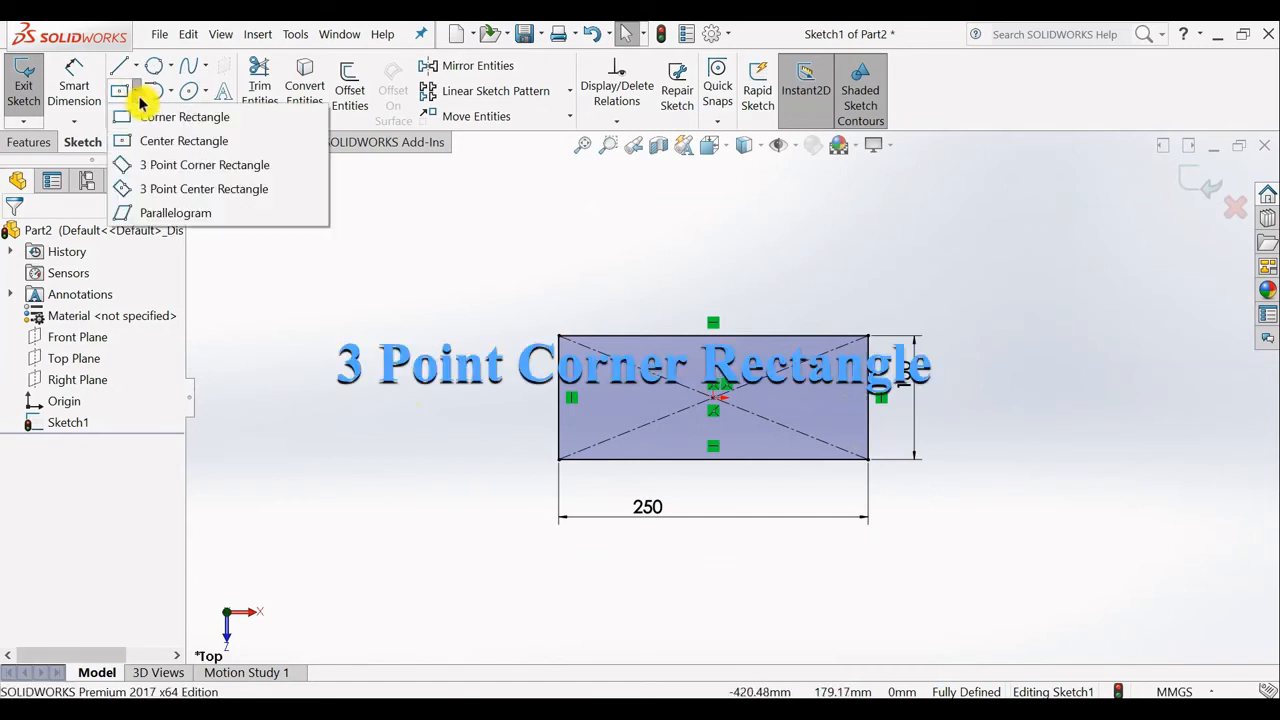
{"action": "left_click", "coordinate": [190, 168]}
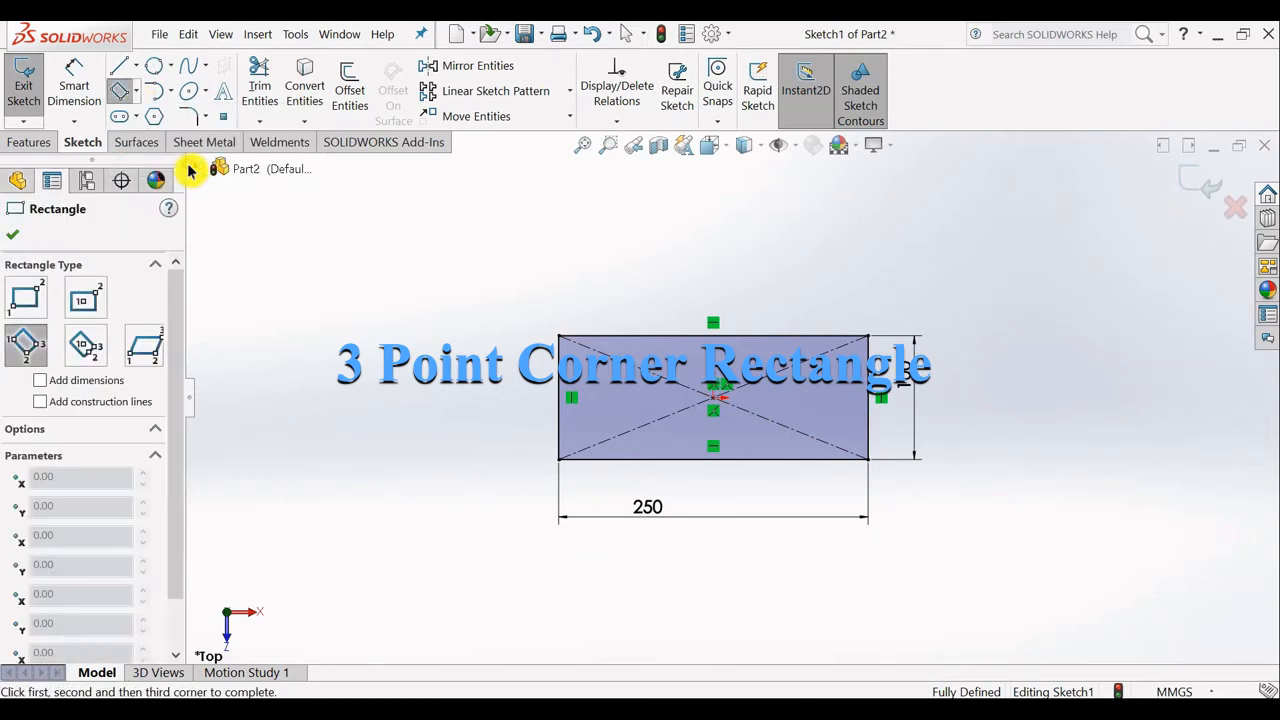
{"action": "left_click", "coordinate": [277, 312]}
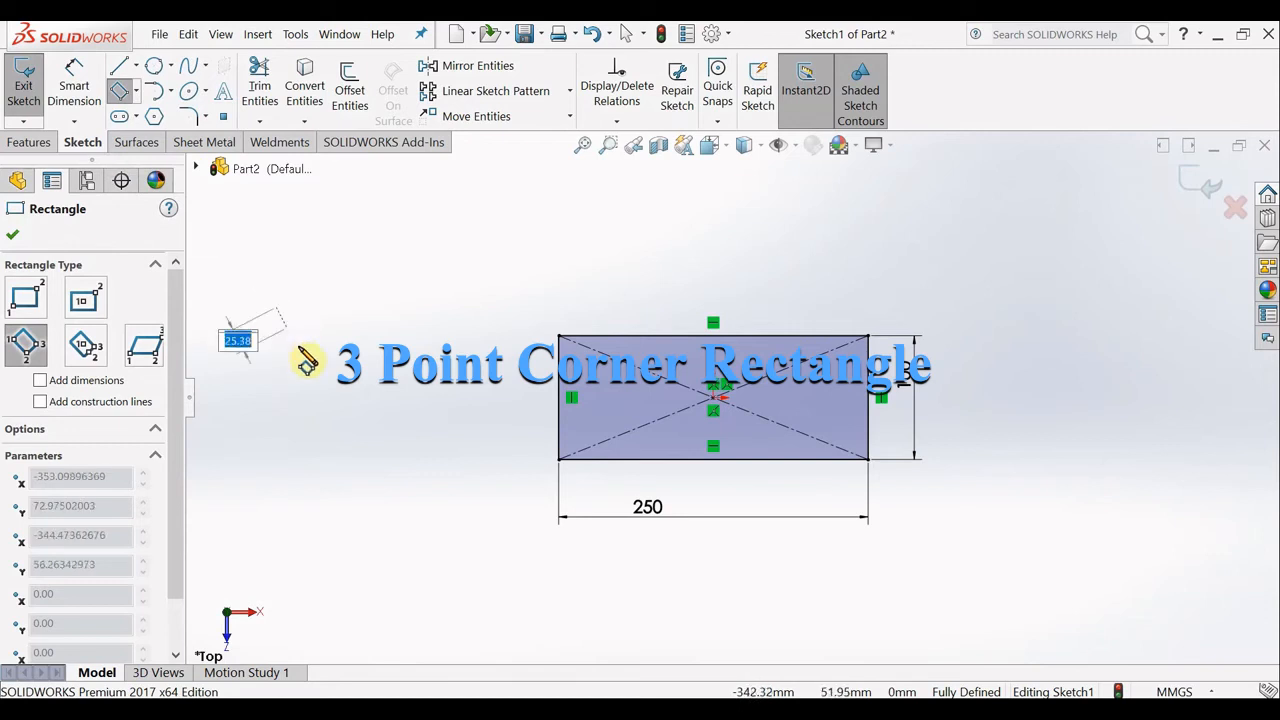
{"action": "left_click", "coordinate": [444, 414]}
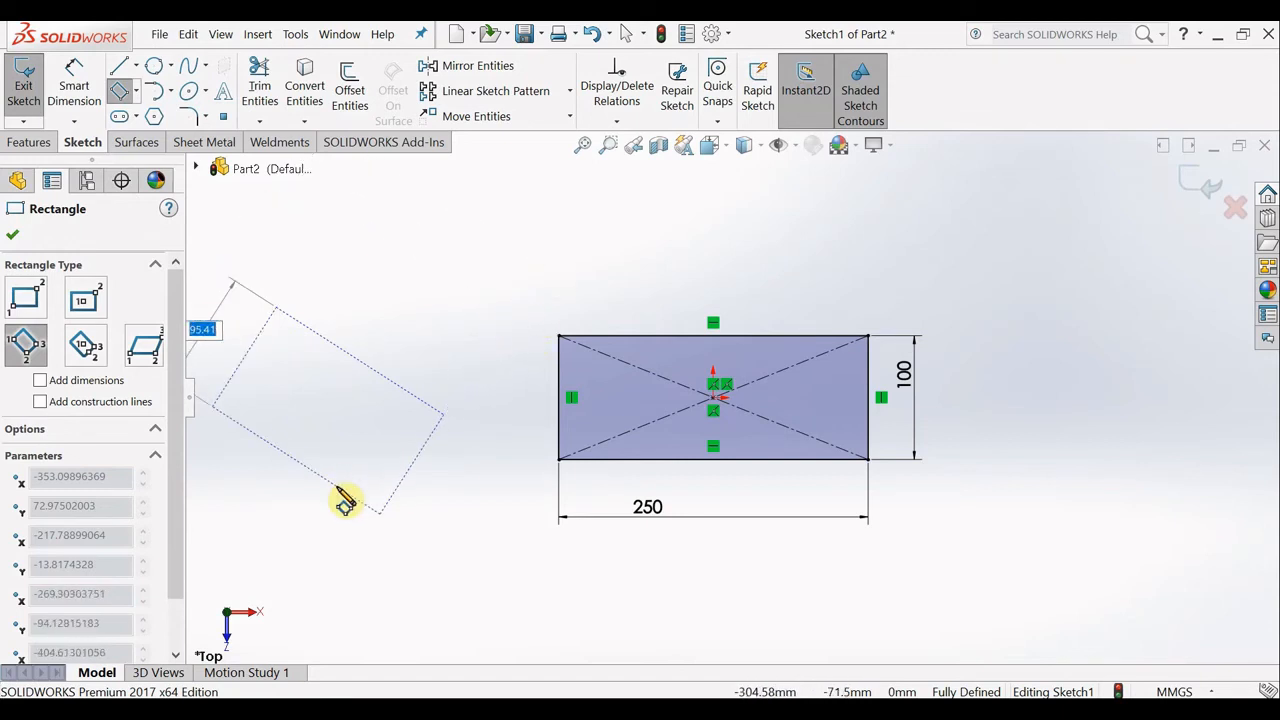
{"action": "left_click", "coordinate": [400, 515]}
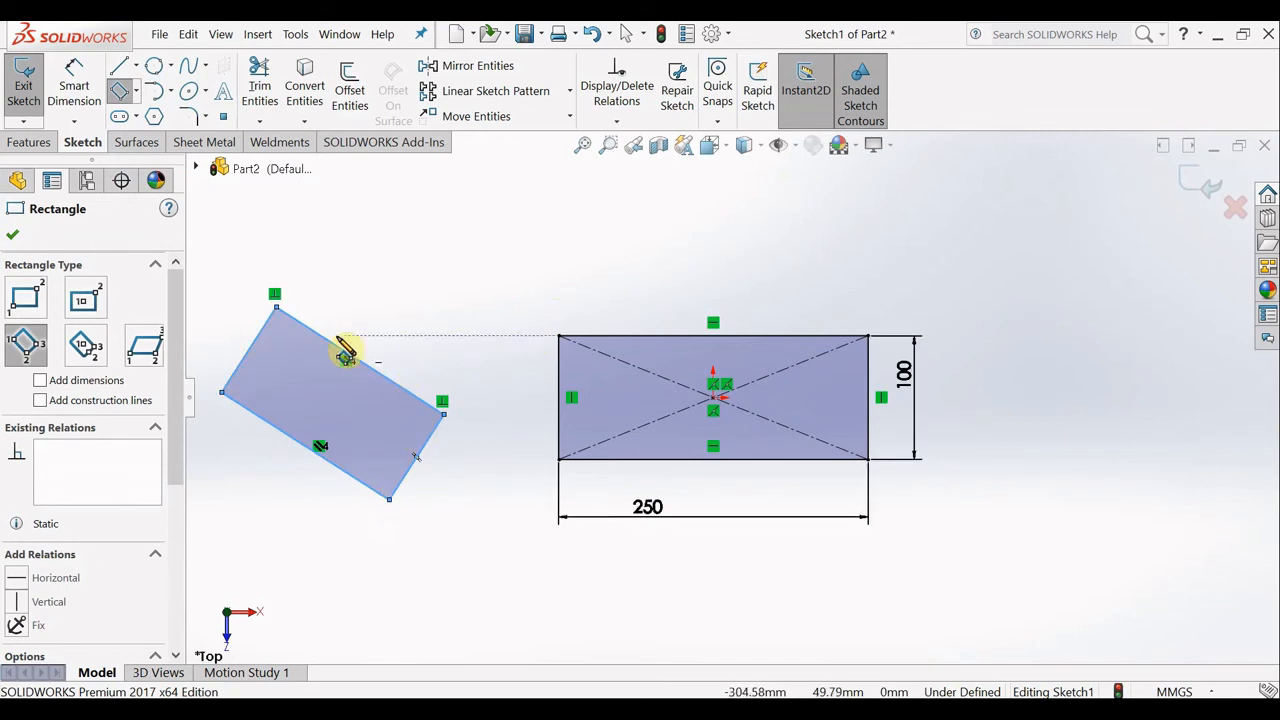
{"action": "key", "text": "Escape"}
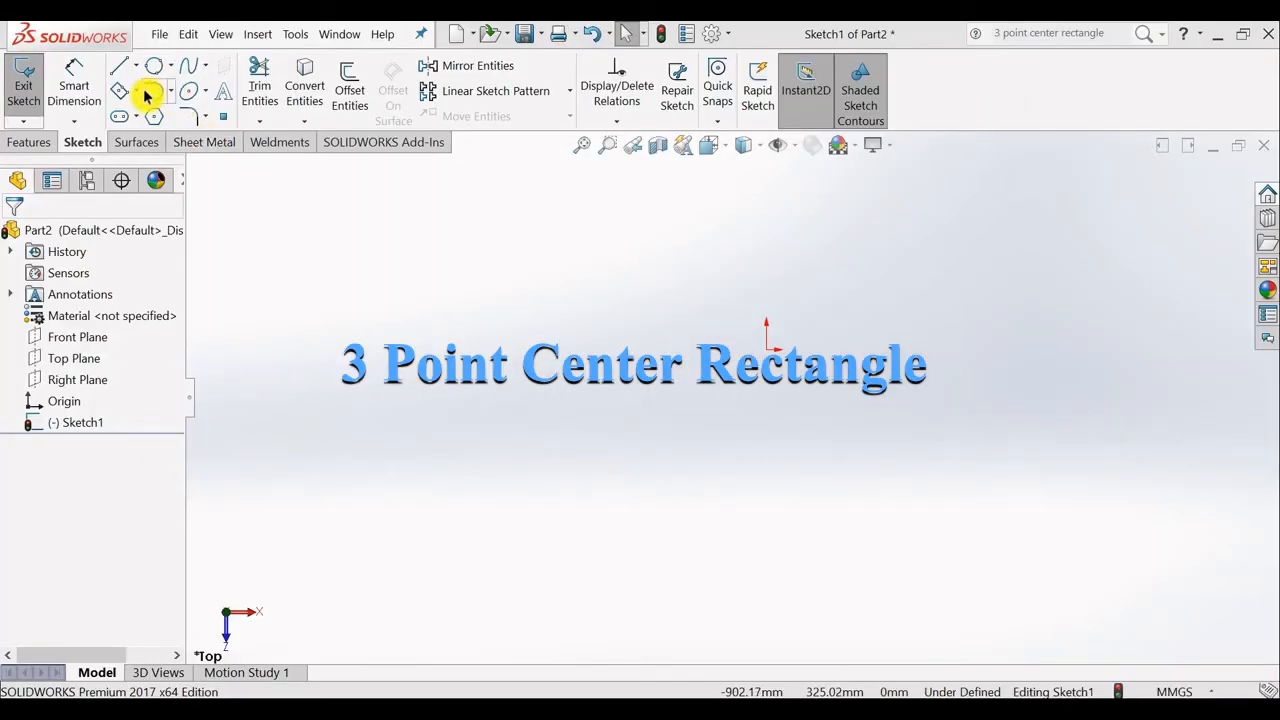
Sketch a horizontal 3 point center rectangle of about 557 by 283 mm centred on the origin
{"action": "left_click", "coordinate": [135, 92]}
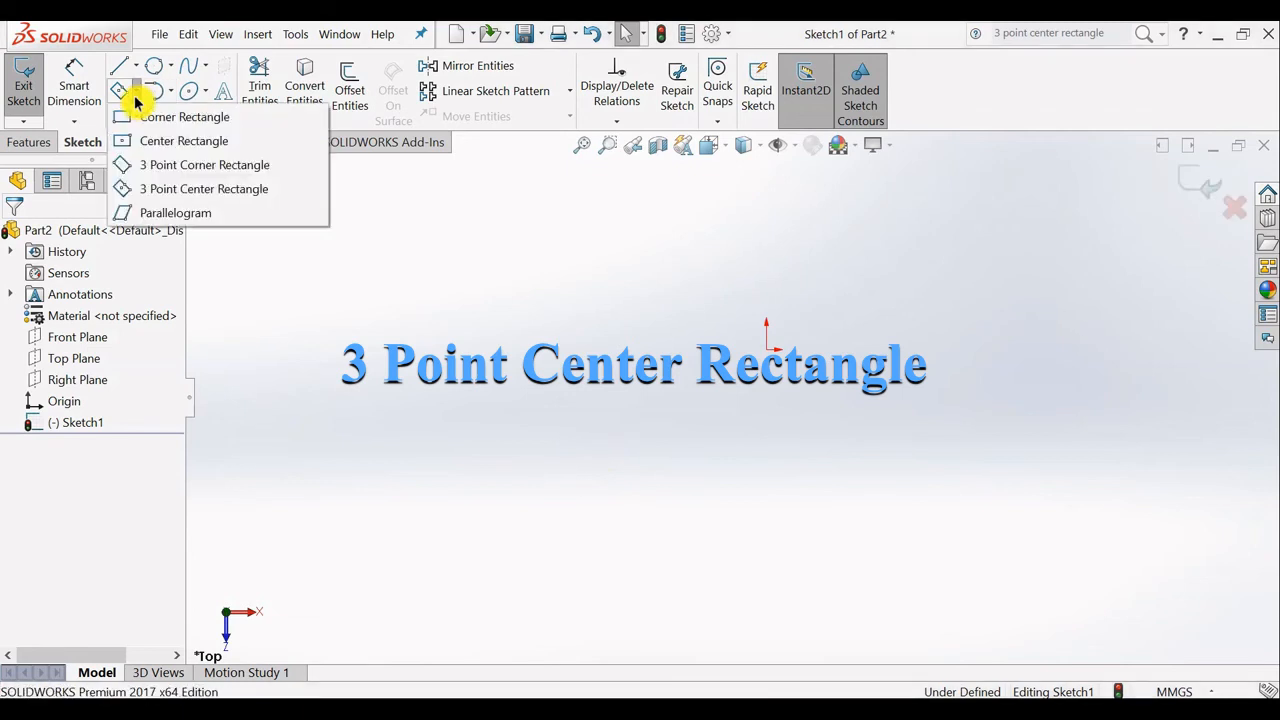
{"action": "left_click", "coordinate": [197, 189]}
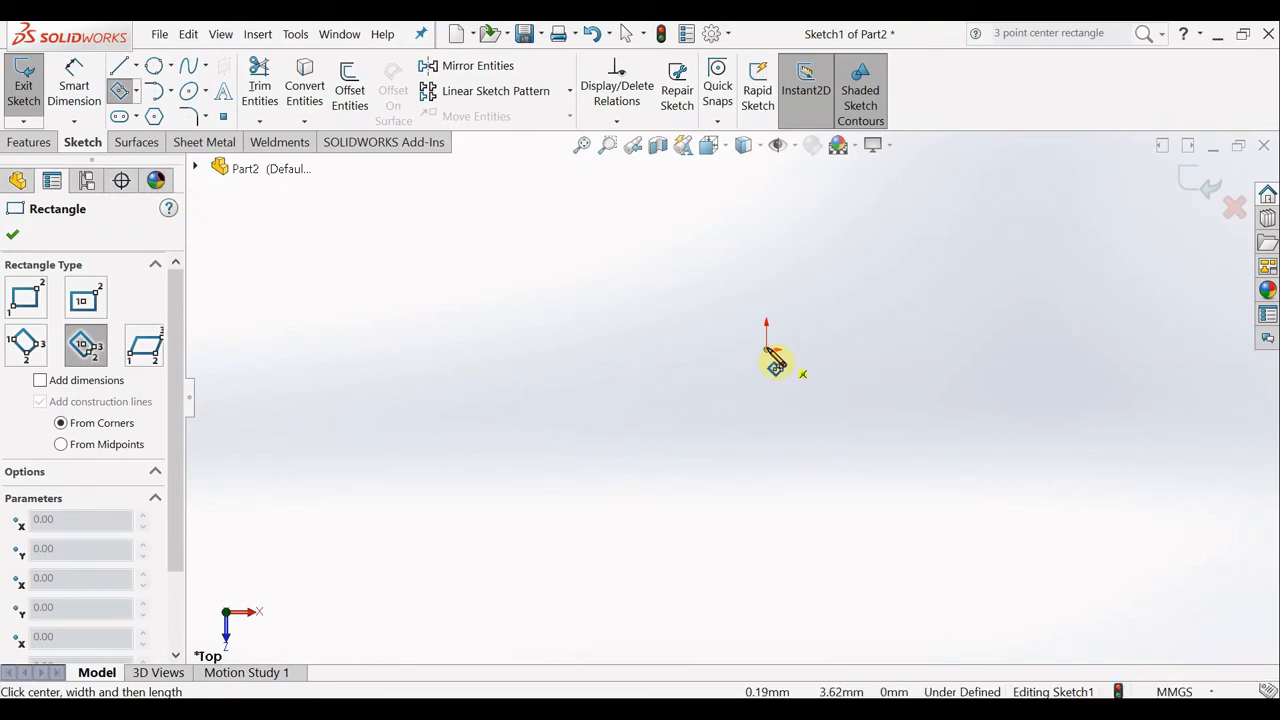
{"action": "left_click", "coordinate": [767, 350]}
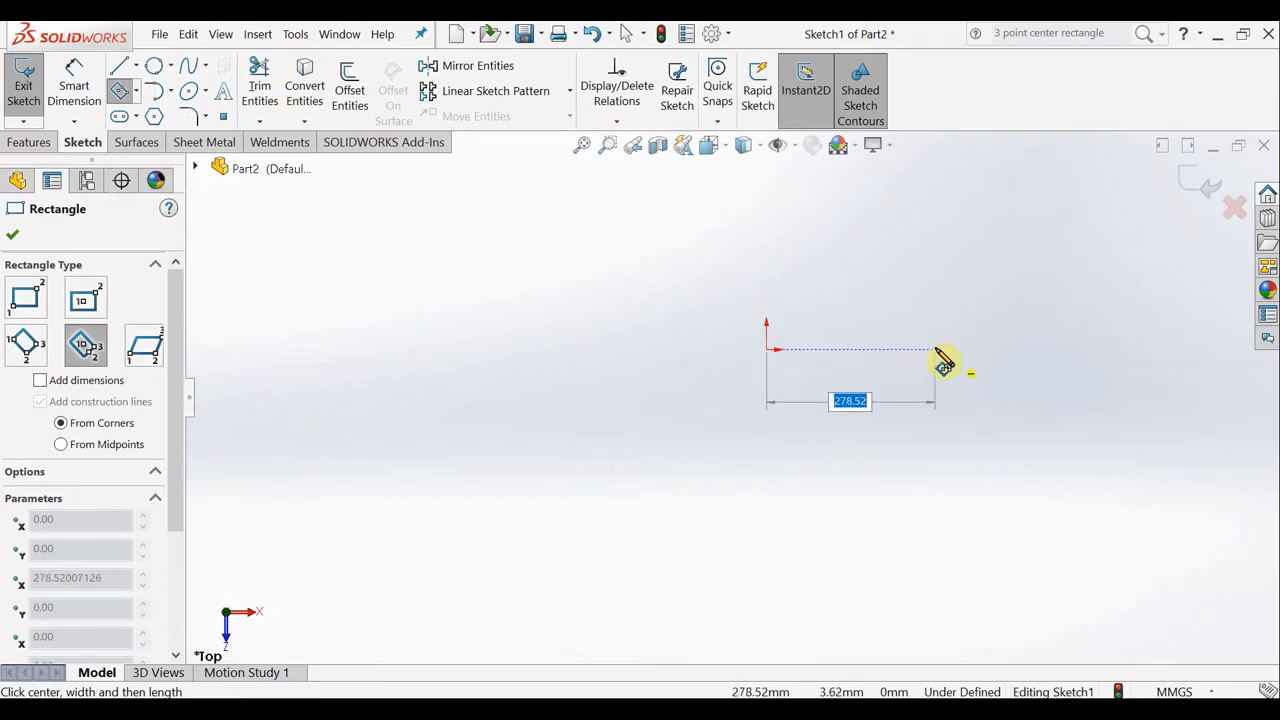
{"action": "left_click", "coordinate": [936, 352]}
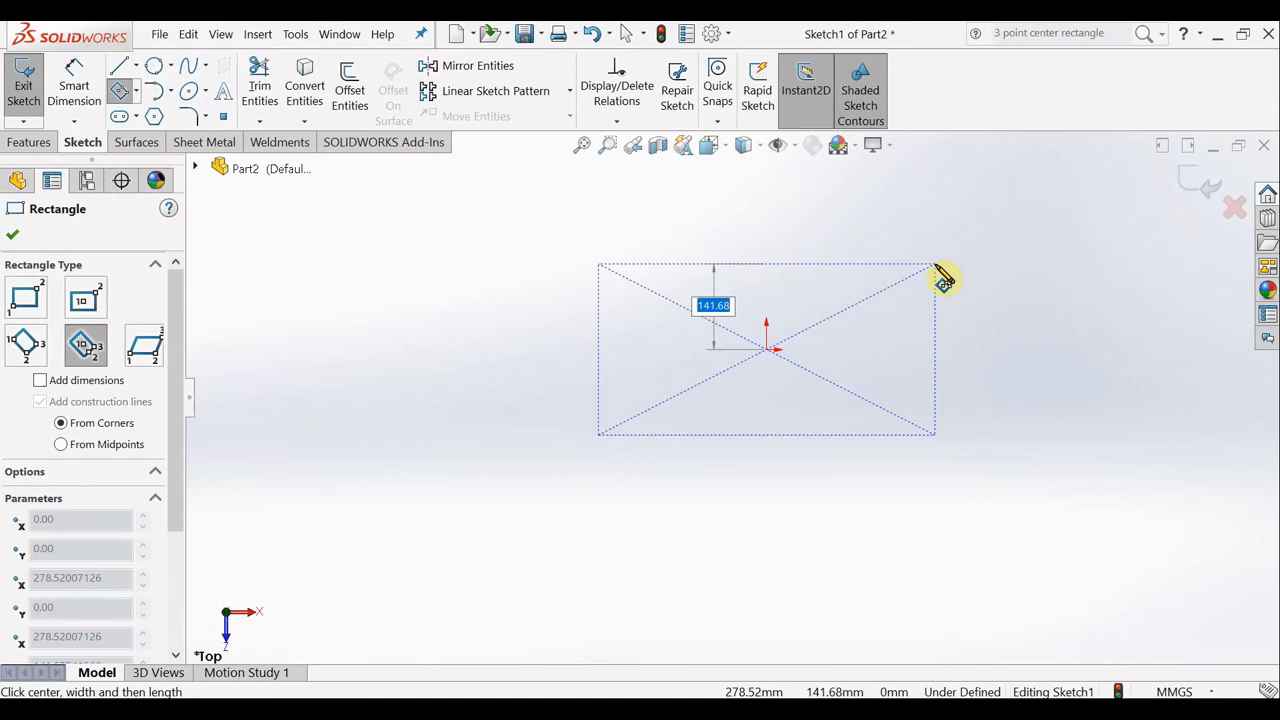
{"action": "left_click", "coordinate": [935, 264]}
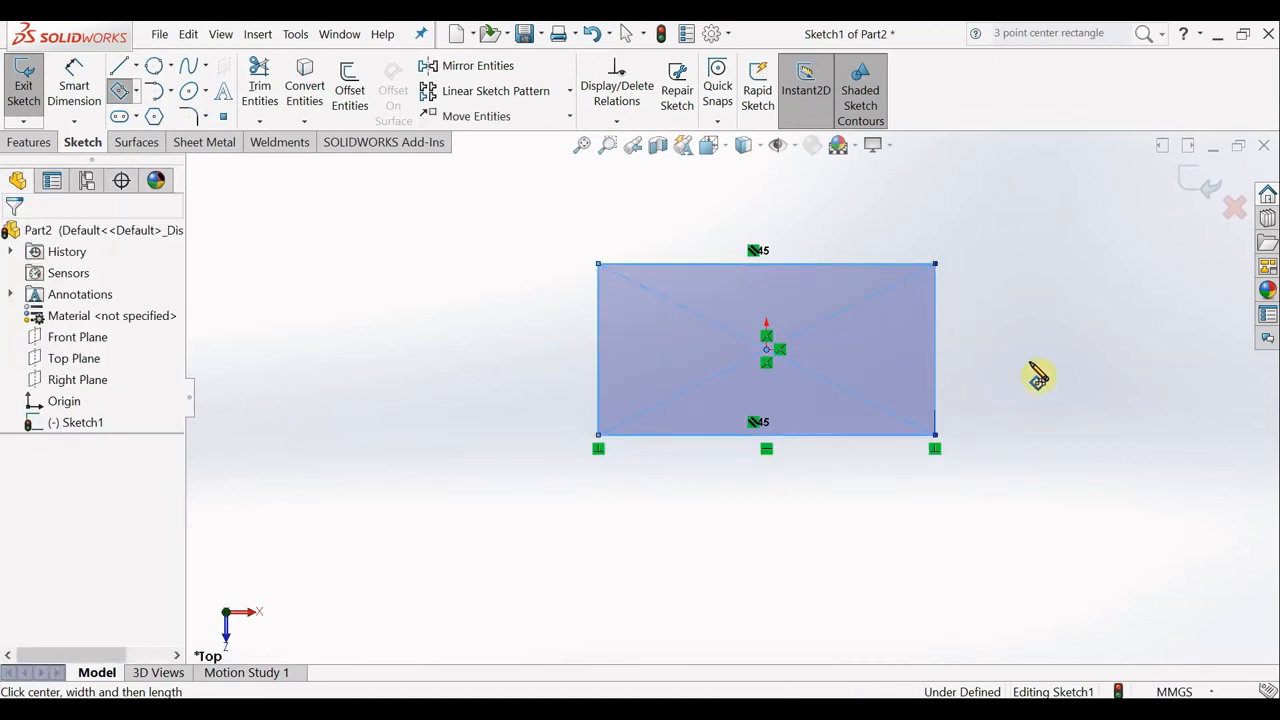
{"action": "key", "text": "Escape"}
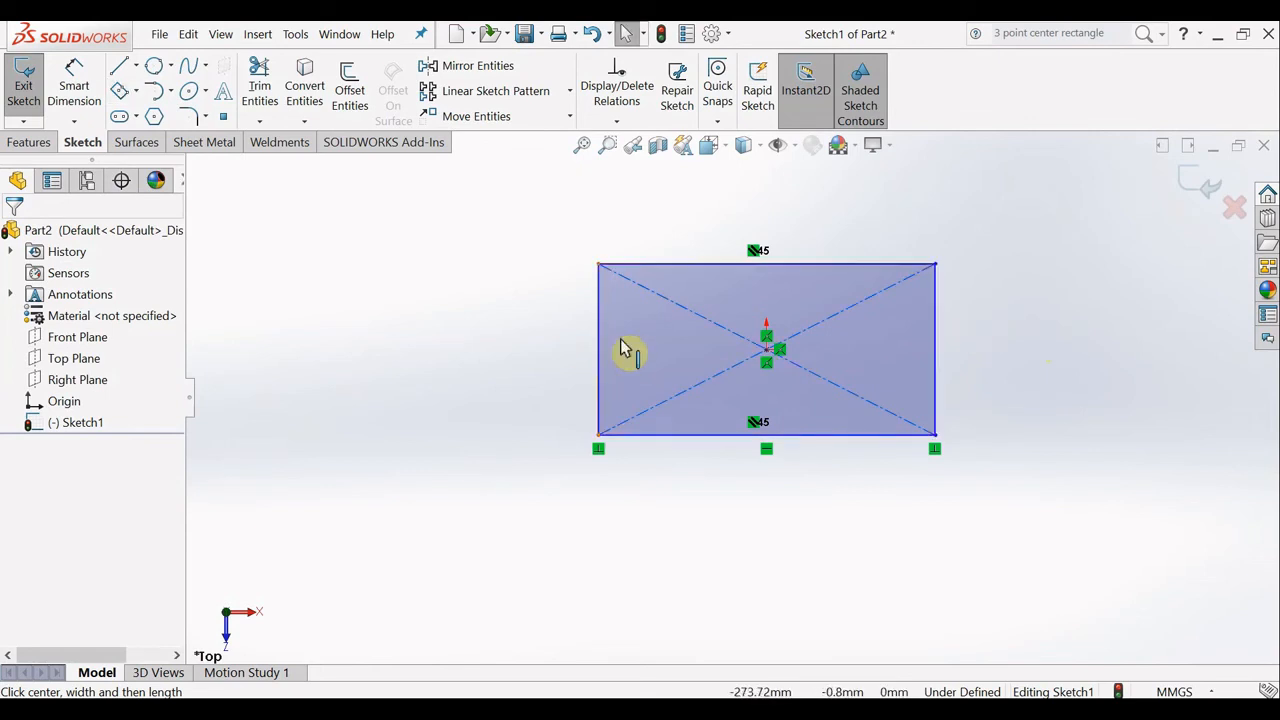
Delete the whole 3 point center rectangle, including its construction diagonals and center point
{"action": "left_click", "coordinate": [700, 352]}
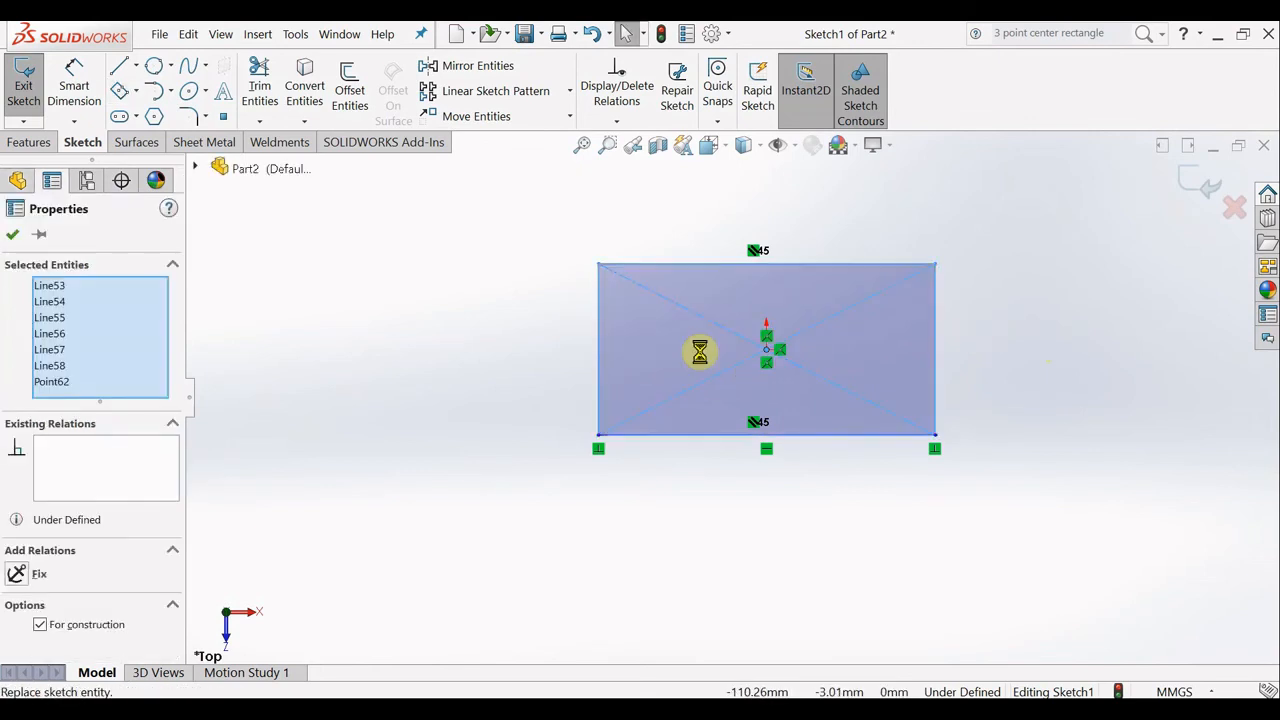
{"action": "key", "text": "Delete"}
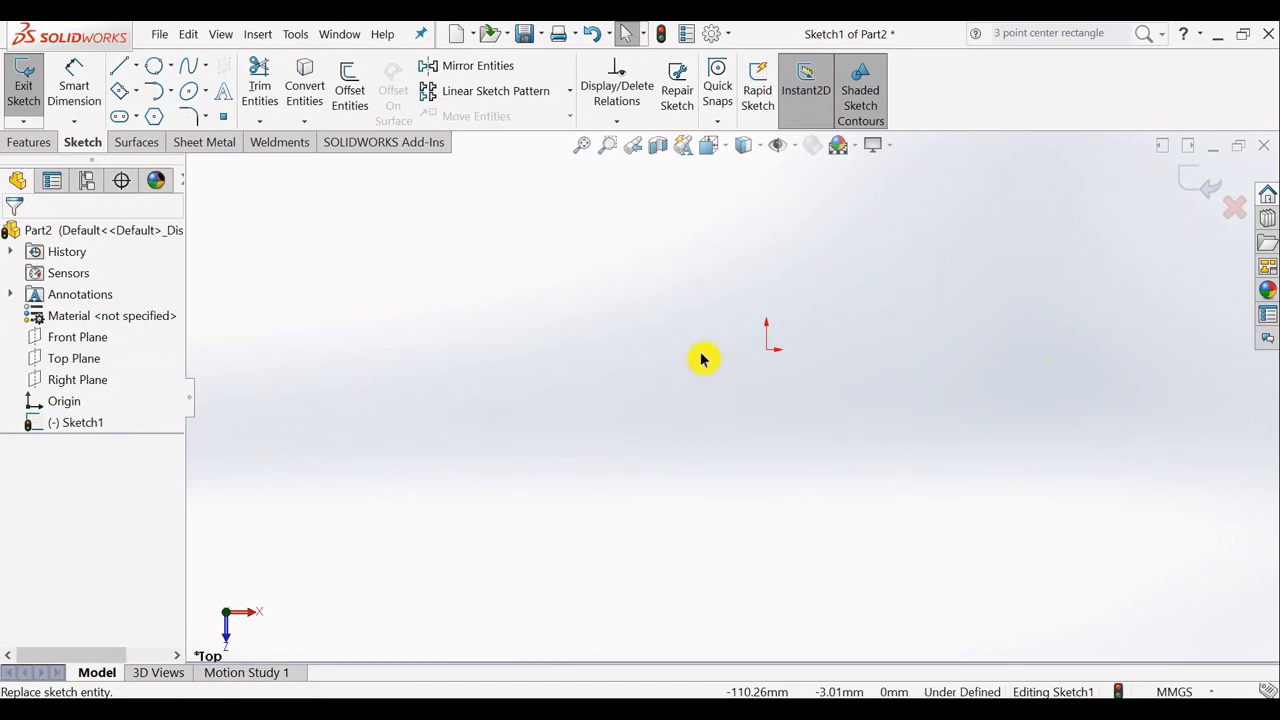
Sketch a parallelogram to the left of the origin, with sides of about 410 and 302 mm
{"action": "left_click", "coordinate": [137, 94]}
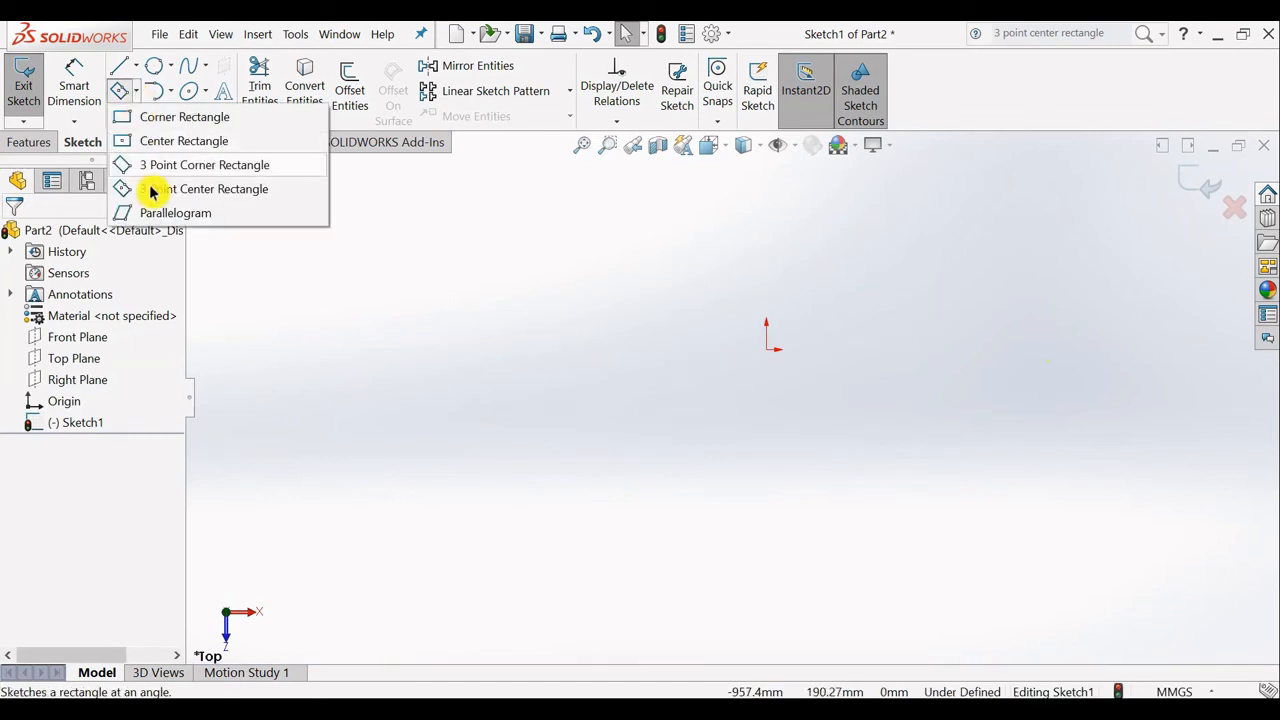
{"action": "left_click", "coordinate": [160, 214]}
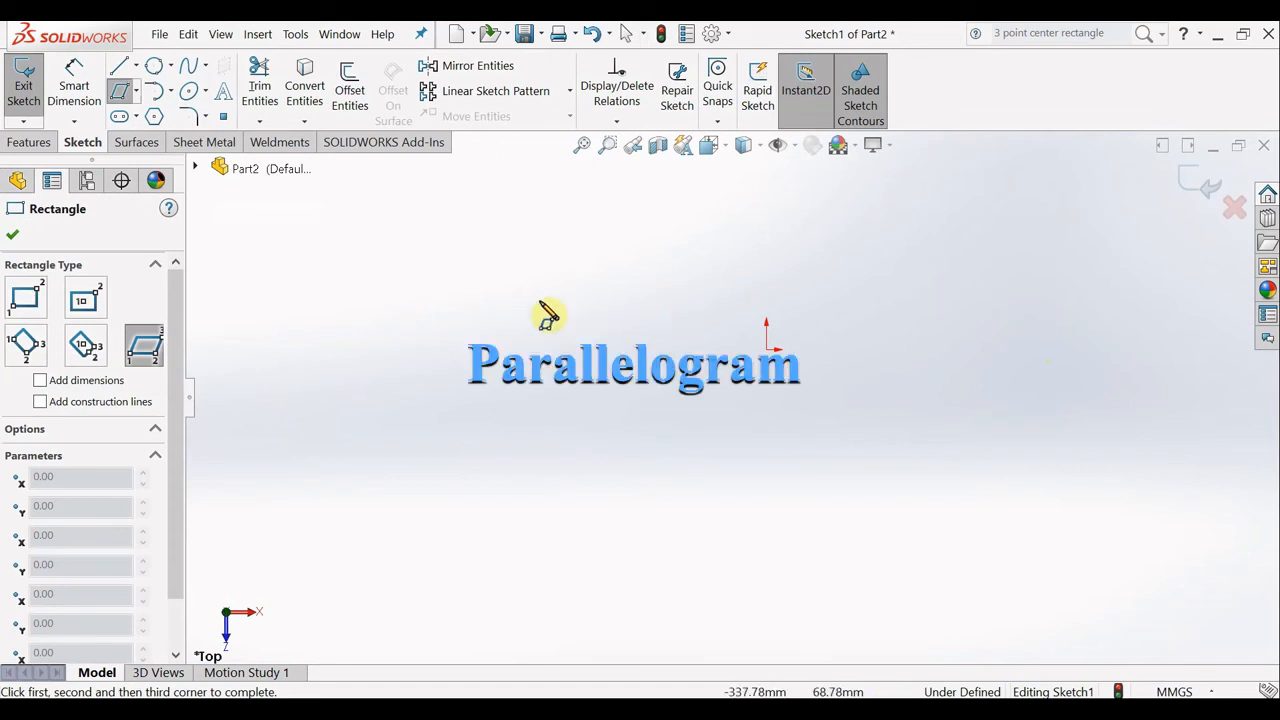
{"action": "left_click", "coordinate": [484, 284]}
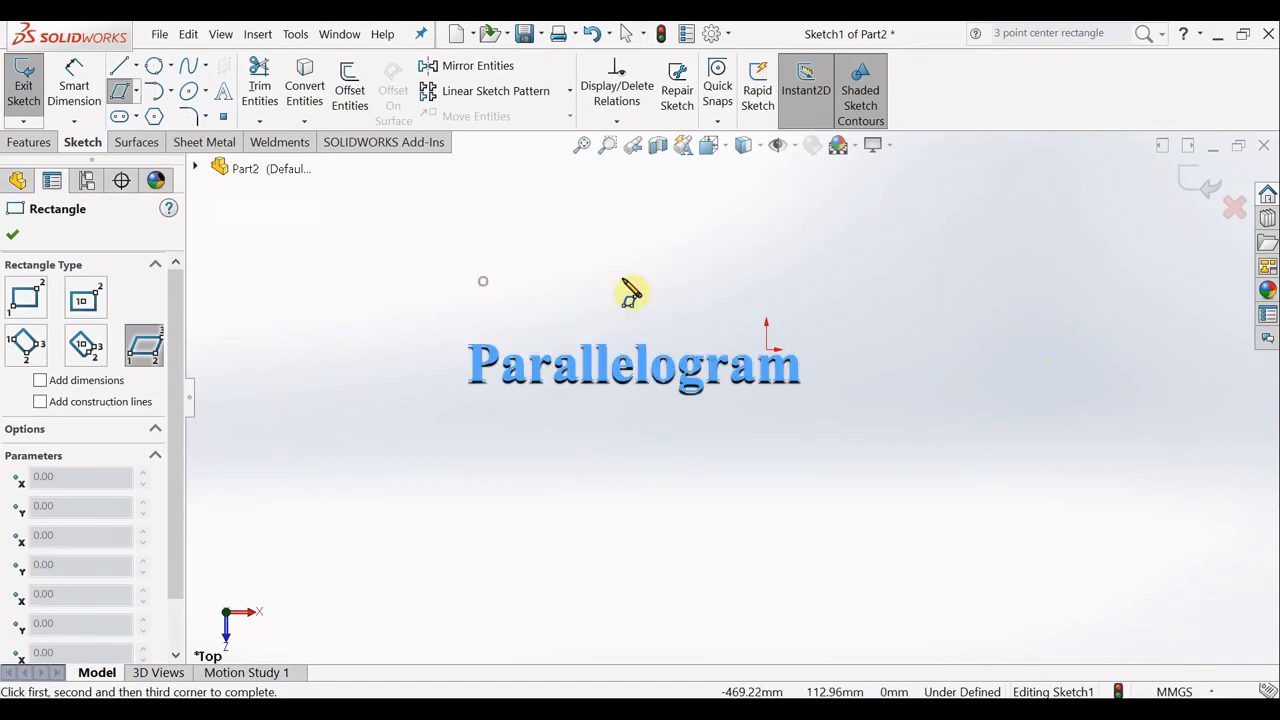
{"action": "left_click", "coordinate": [730, 287]}
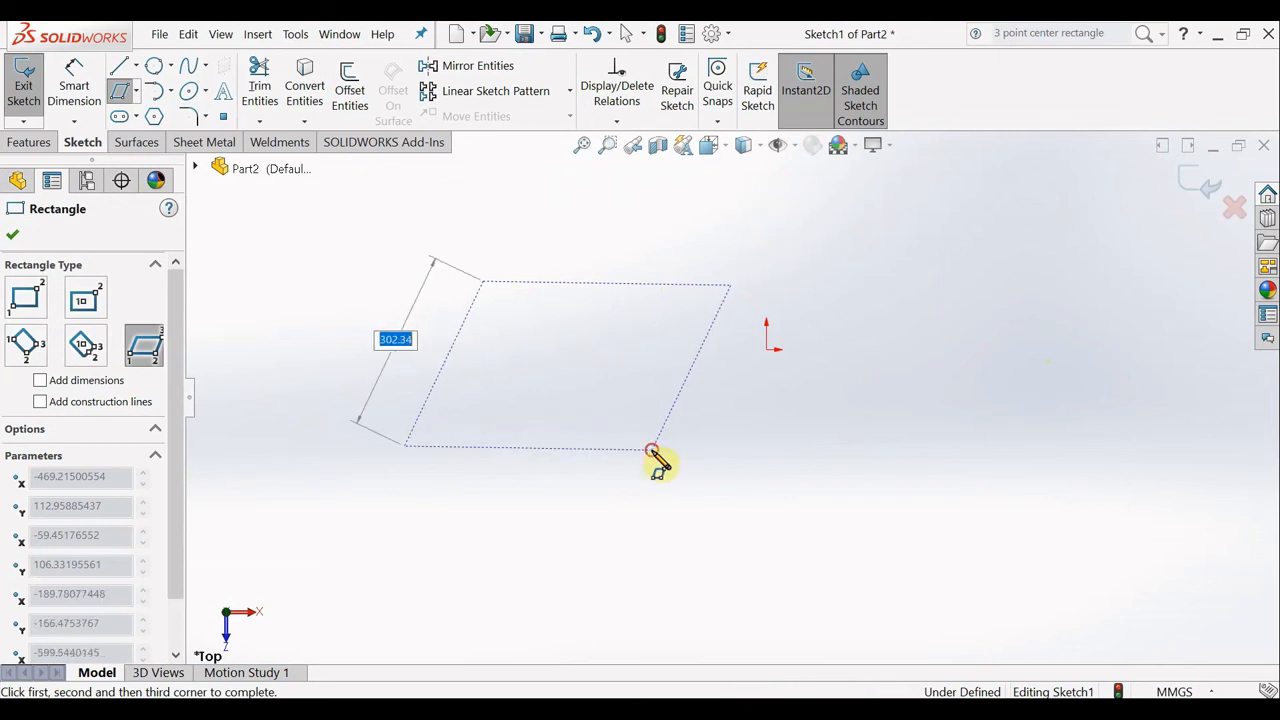
{"action": "left_click", "coordinate": [654, 452]}
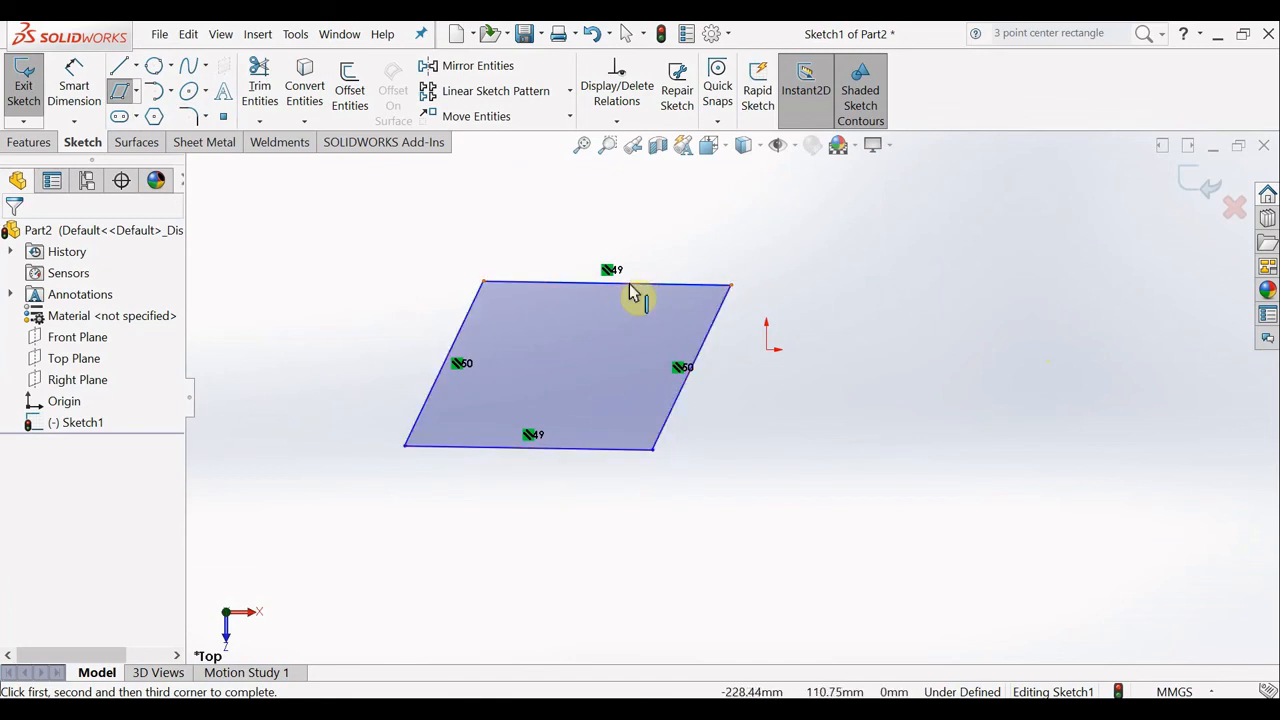
{"action": "key", "text": "Escape"}
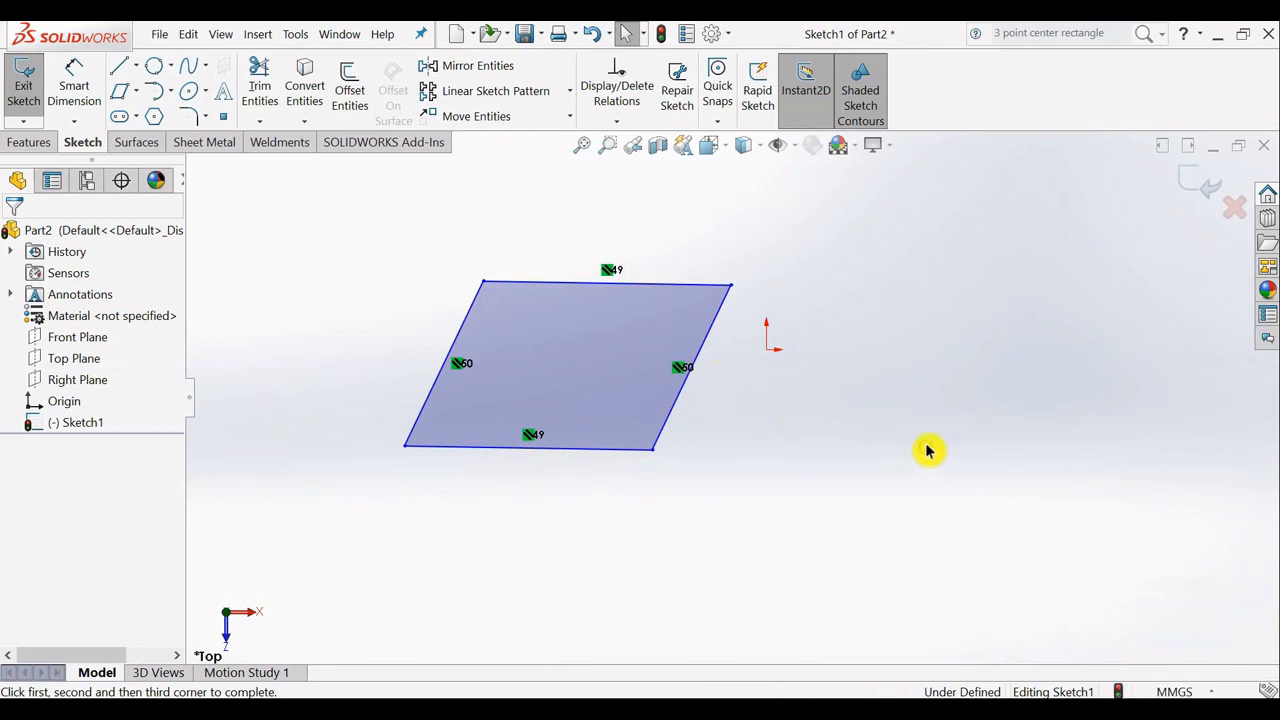
Dimension the parallelogram's bottom edge as 500 mm and its slanted left edge as 300 mm
{"action": "right_click_drag", "start_coordinate": [929, 449], "coordinate": [929, 367]}
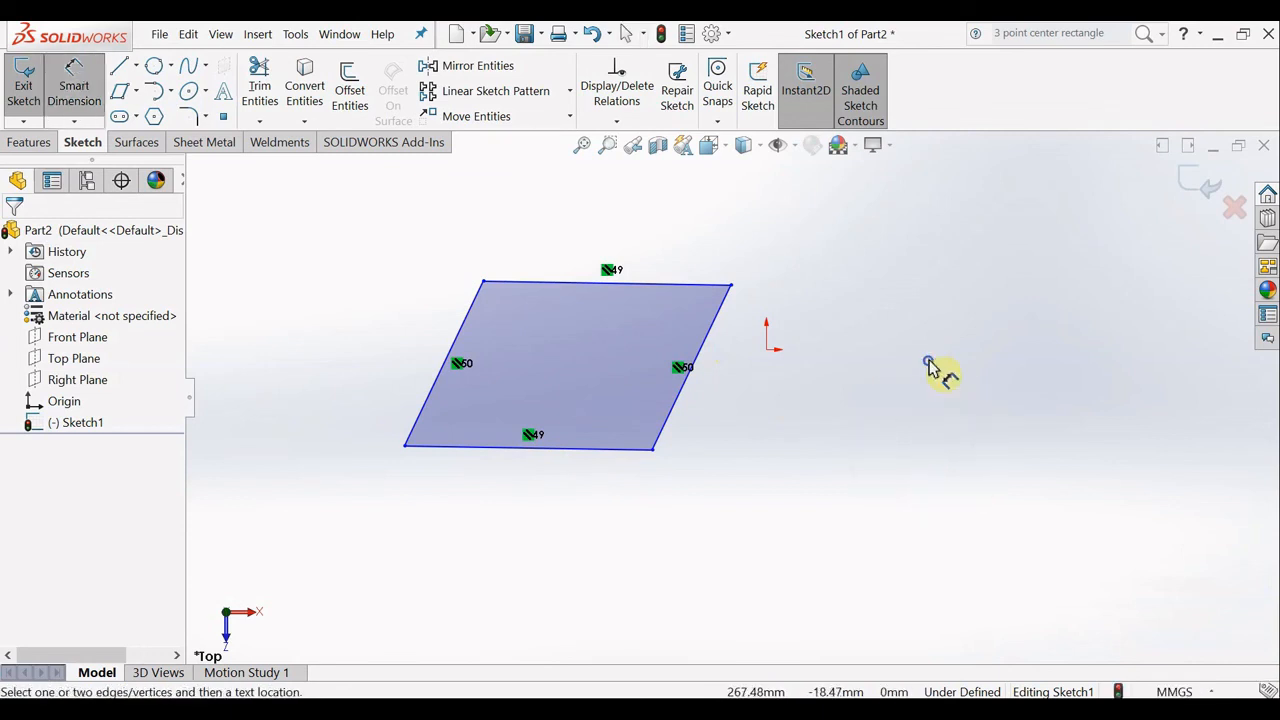
{"action": "left_click", "coordinate": [548, 448]}
{"action": "left_click", "coordinate": [526, 516]}
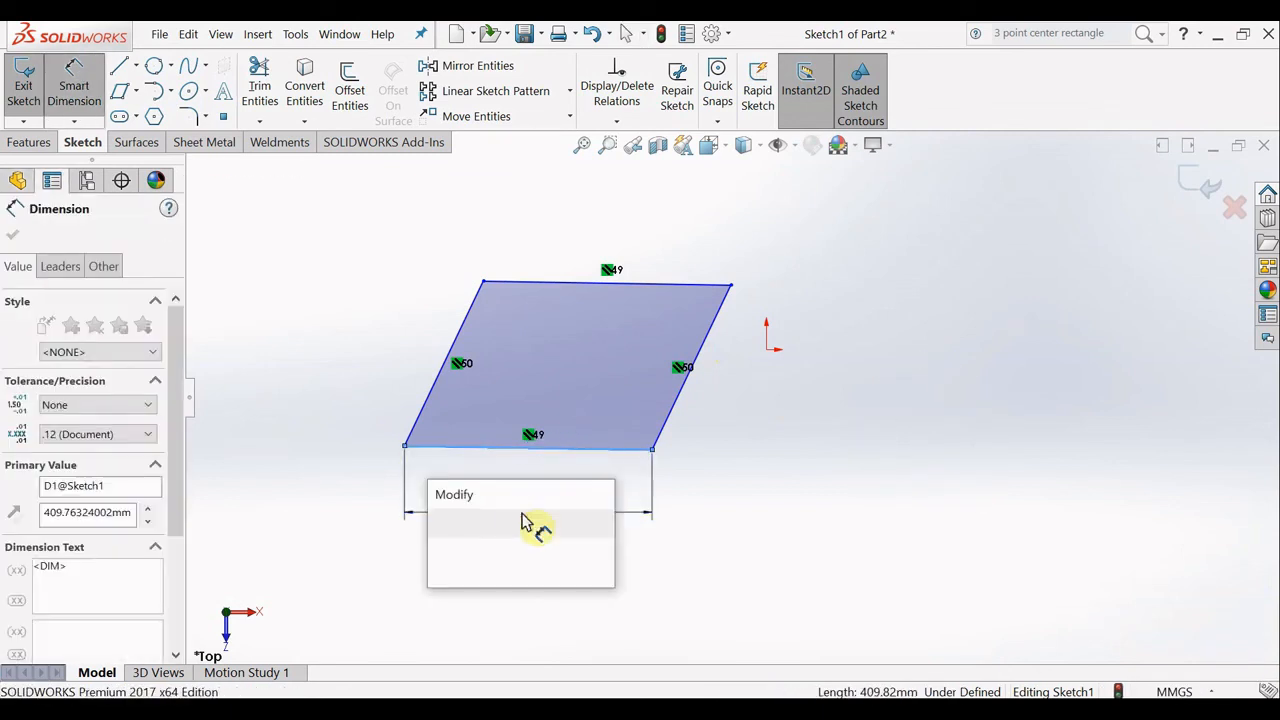
{"action": "type", "text": "500"}
{"action": "key", "text": "Return"}
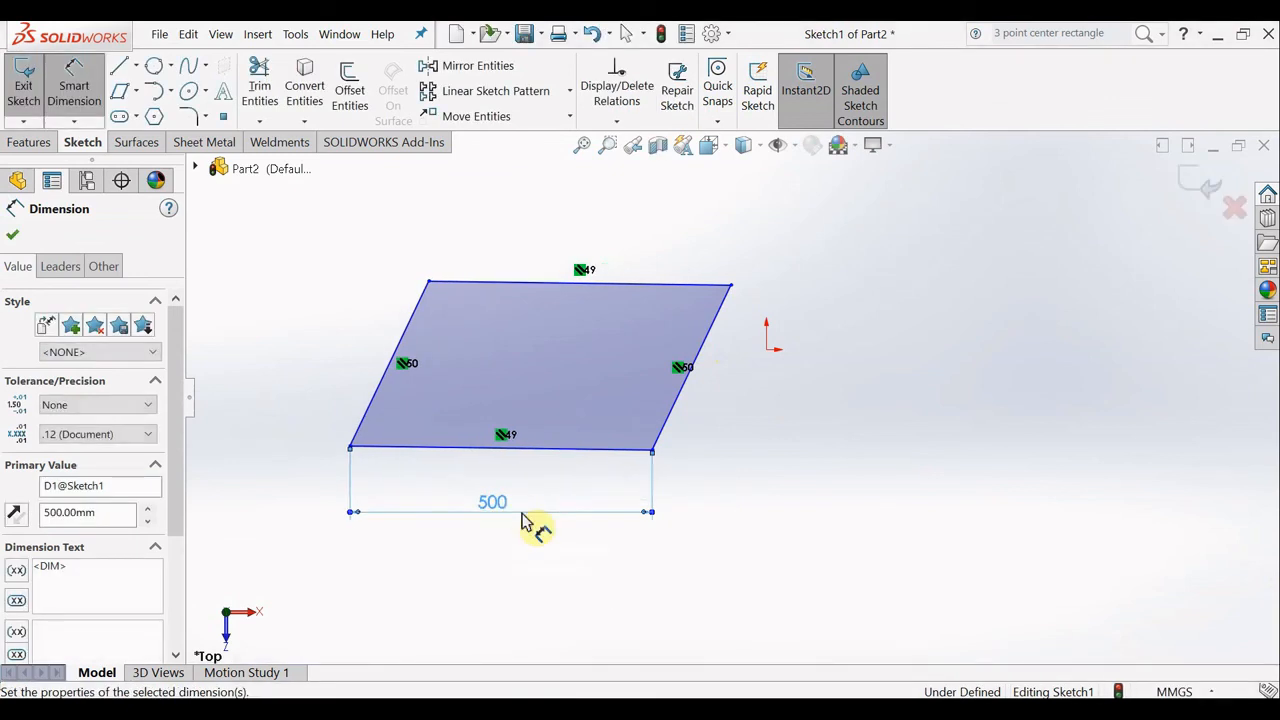
{"action": "left_click", "coordinate": [375, 396]}
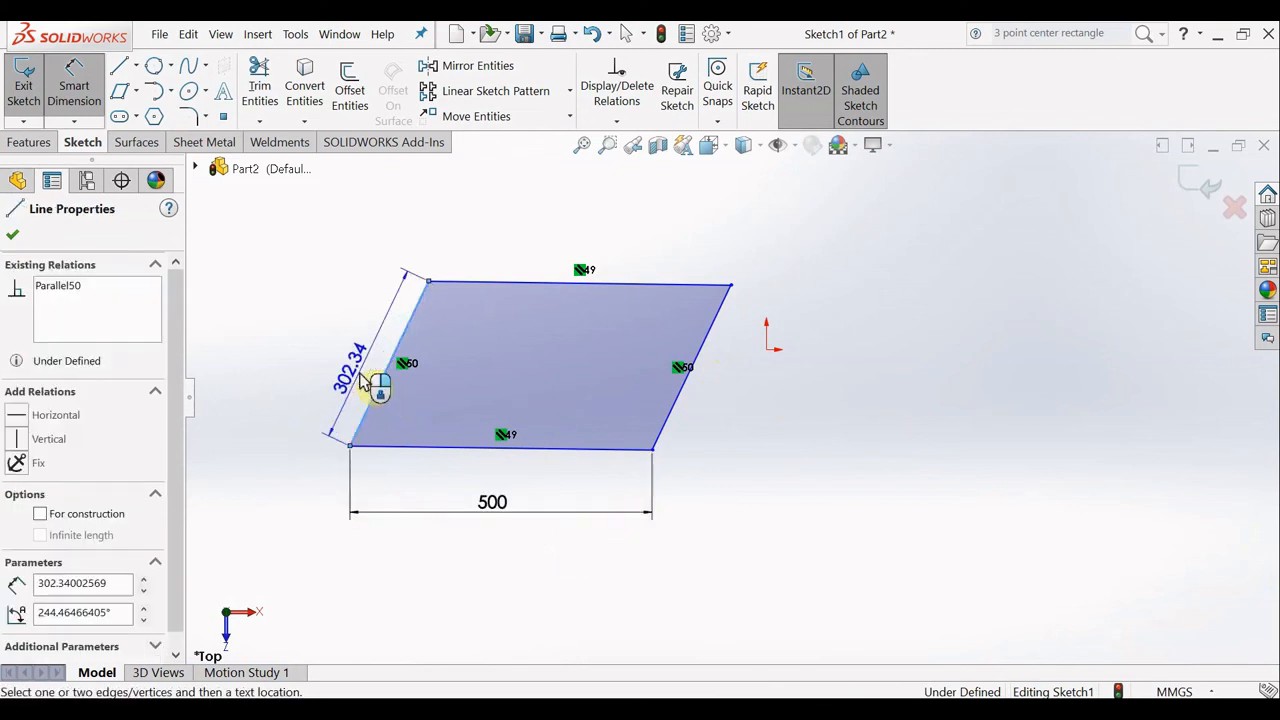
{"action": "left_click", "coordinate": [362, 382]}
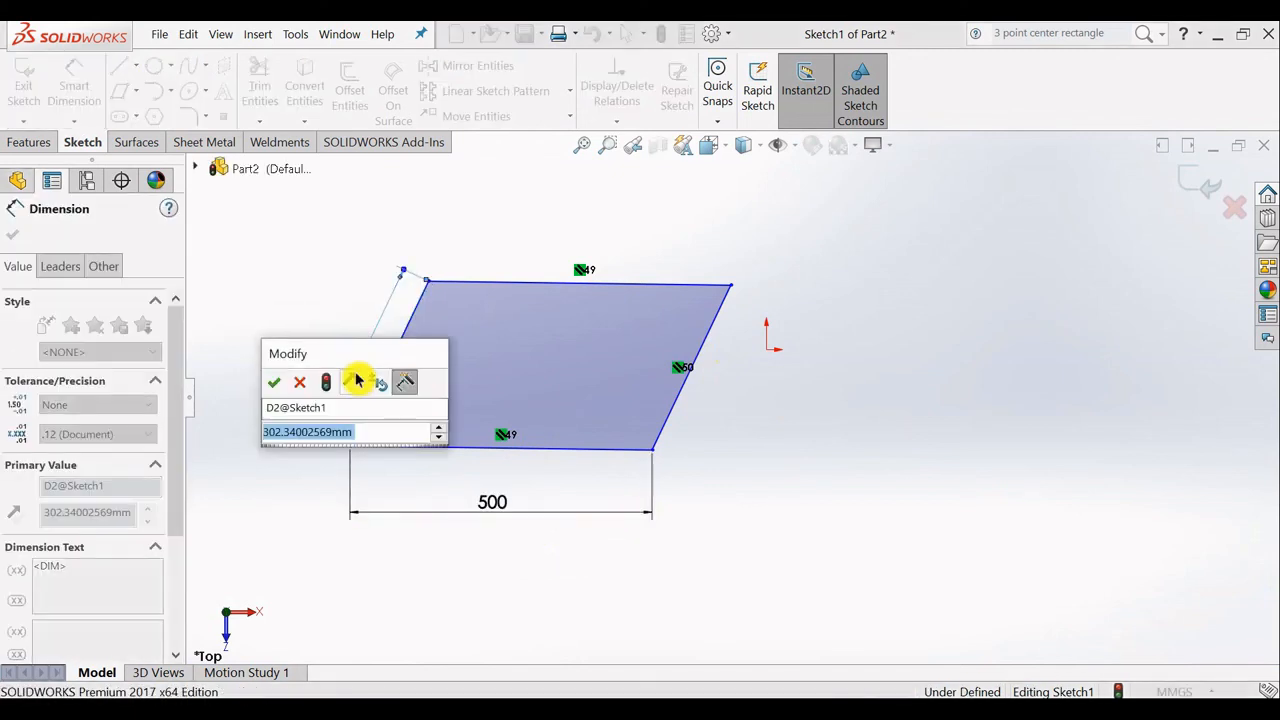
{"action": "type", "text": "300"}
{"action": "key", "text": "Return"}
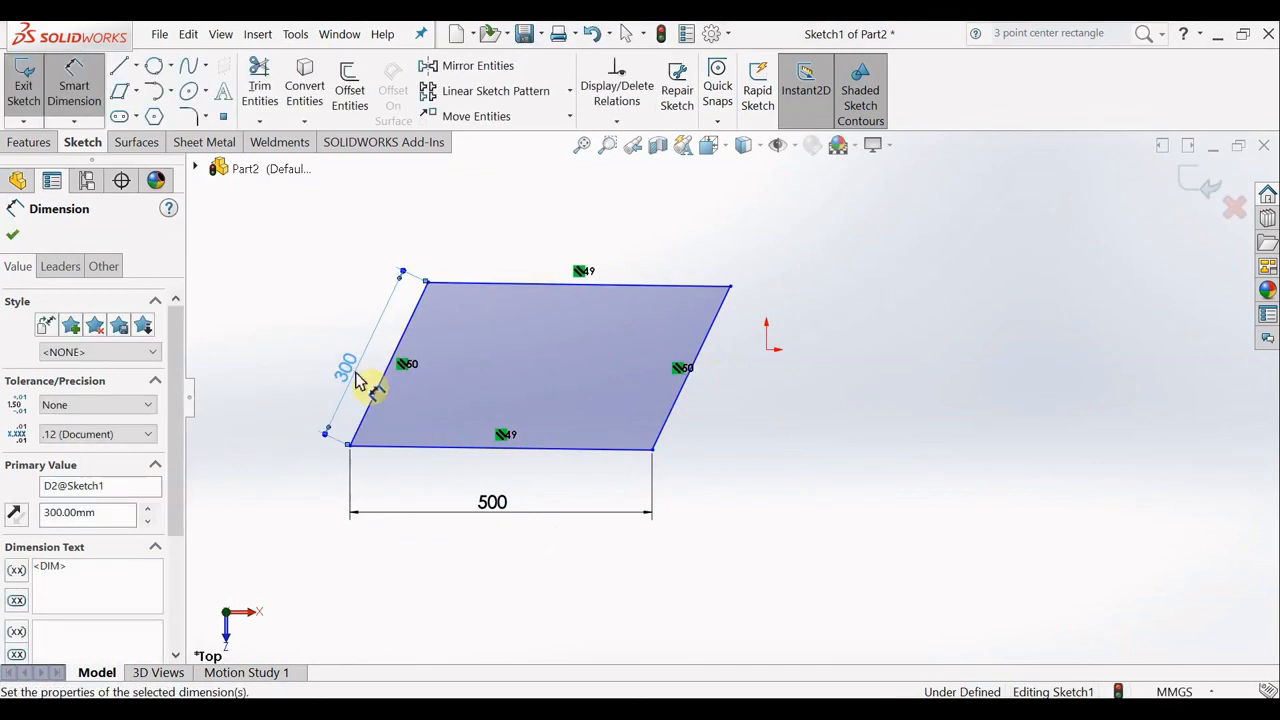
{"action": "key", "text": "Escape"}
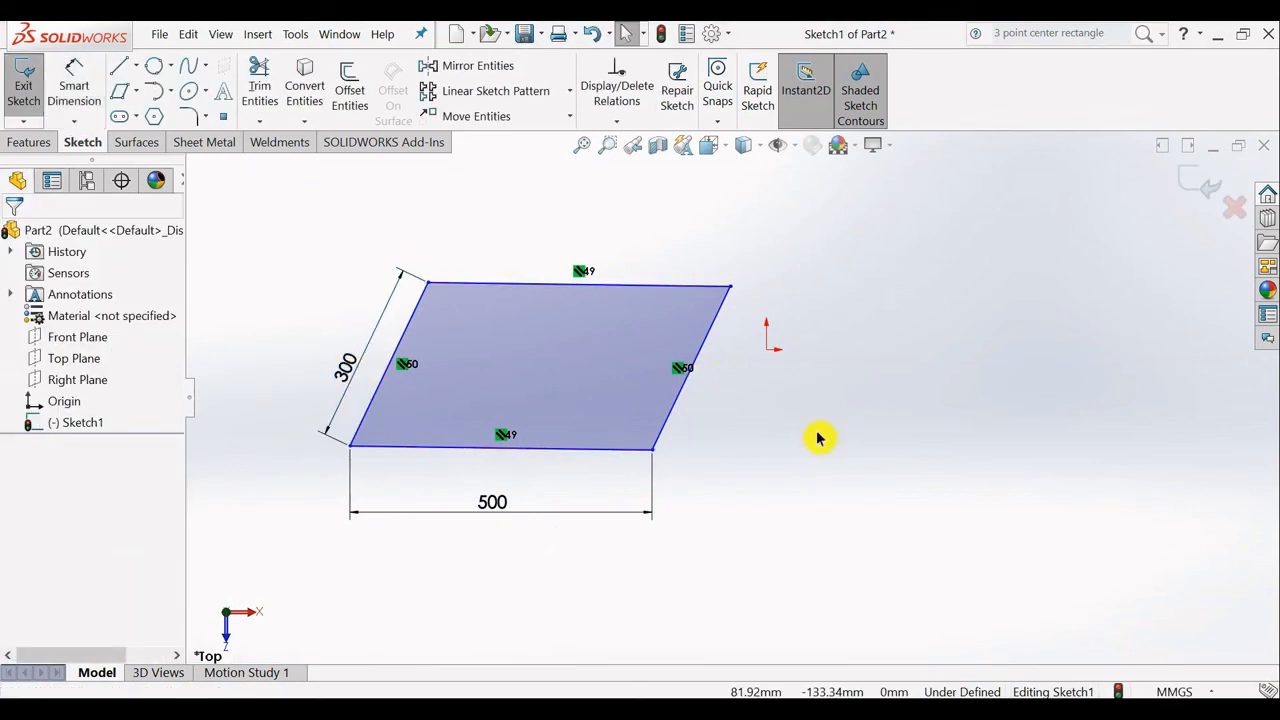